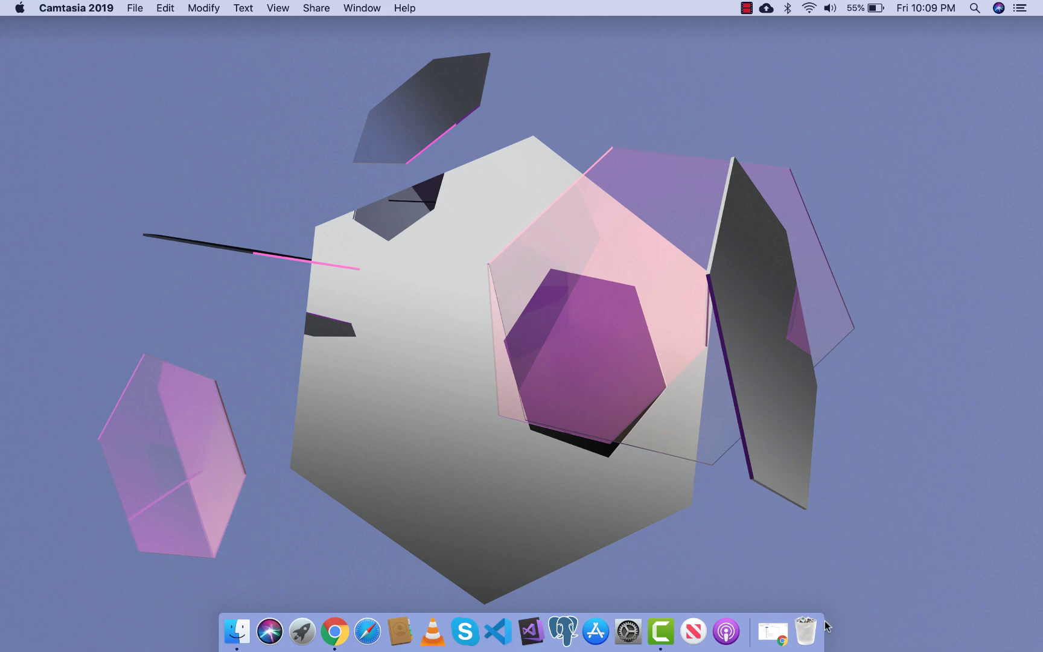
- Switch to the Chrome window and open the Classwork page of the WEB TECHNOLOGIES class
{"action": "left_click", "coordinate": [772, 631]}
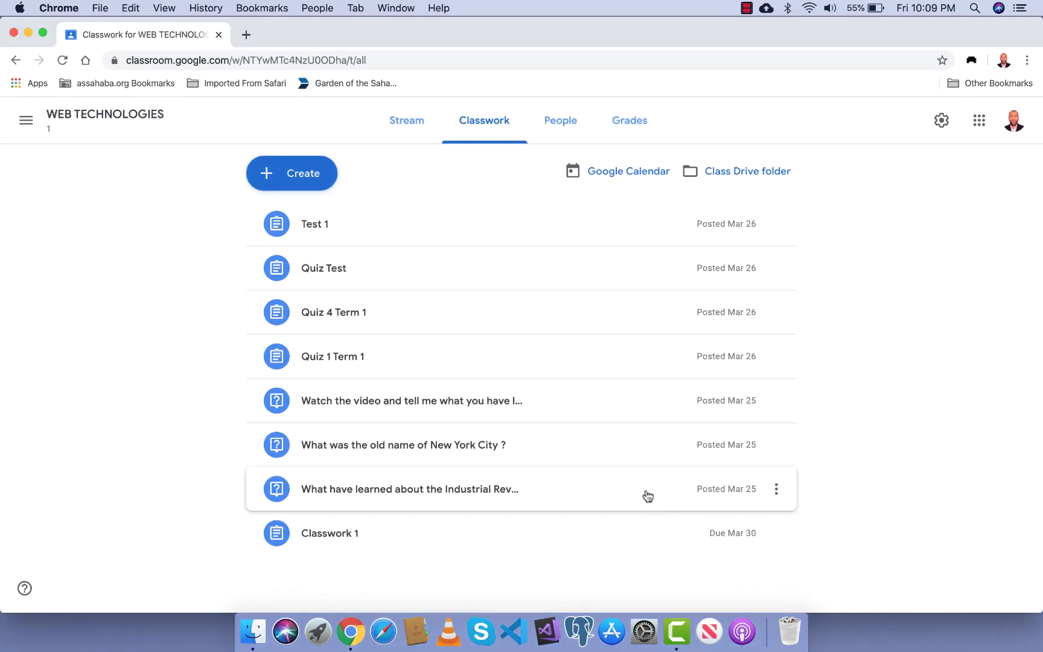
{"action": "left_click", "coordinate": [406, 126]}
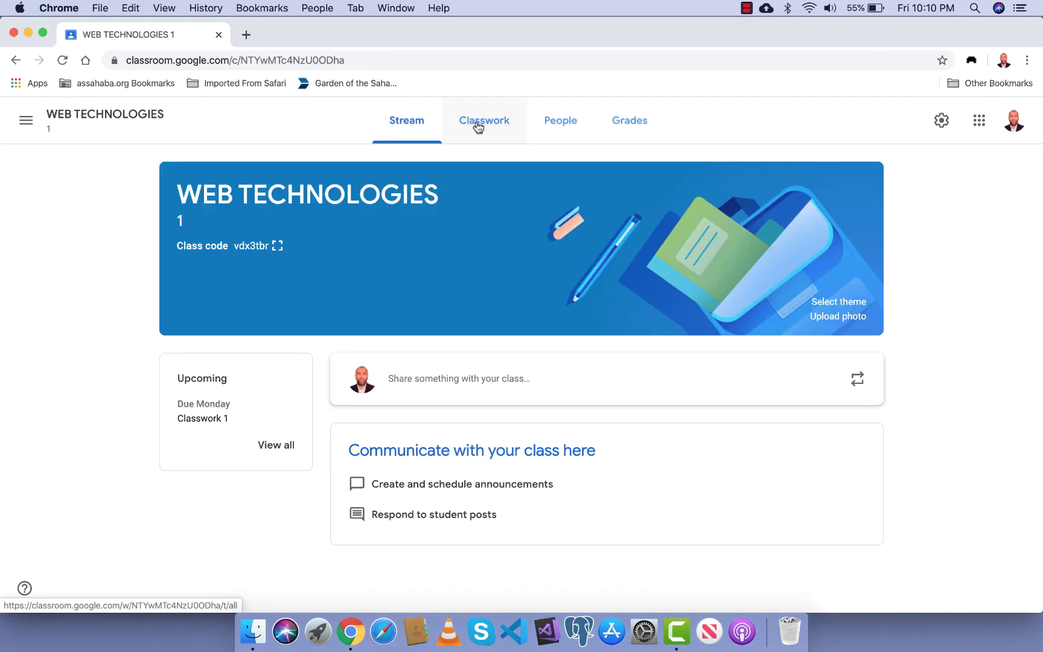
{"action": "left_click", "coordinate": [481, 125]}
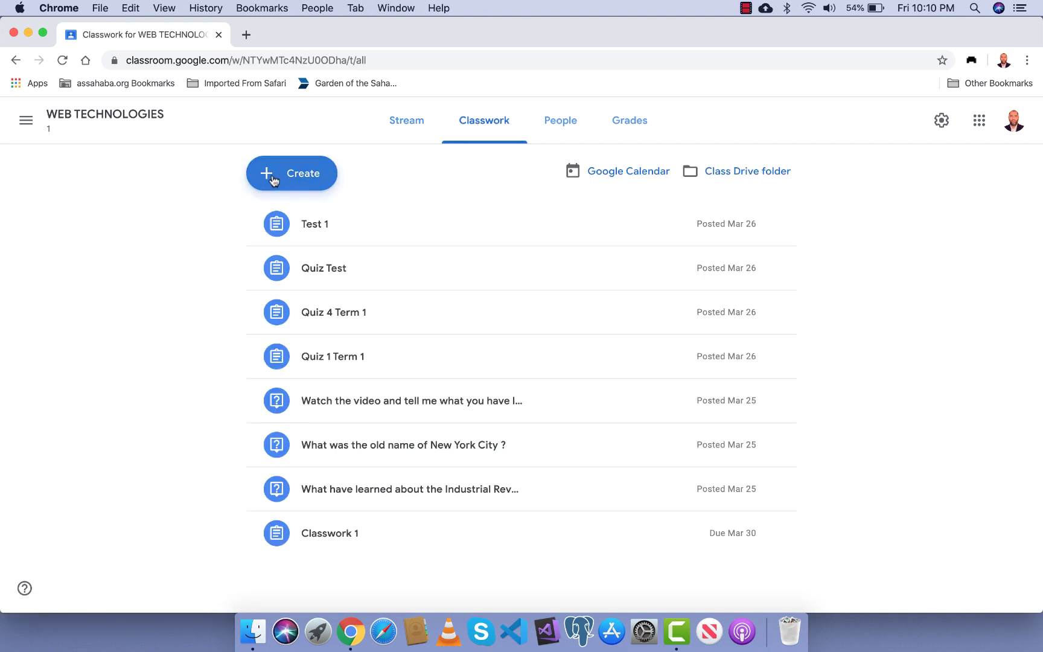
{"action": "left_click", "coordinate": [270, 179]}
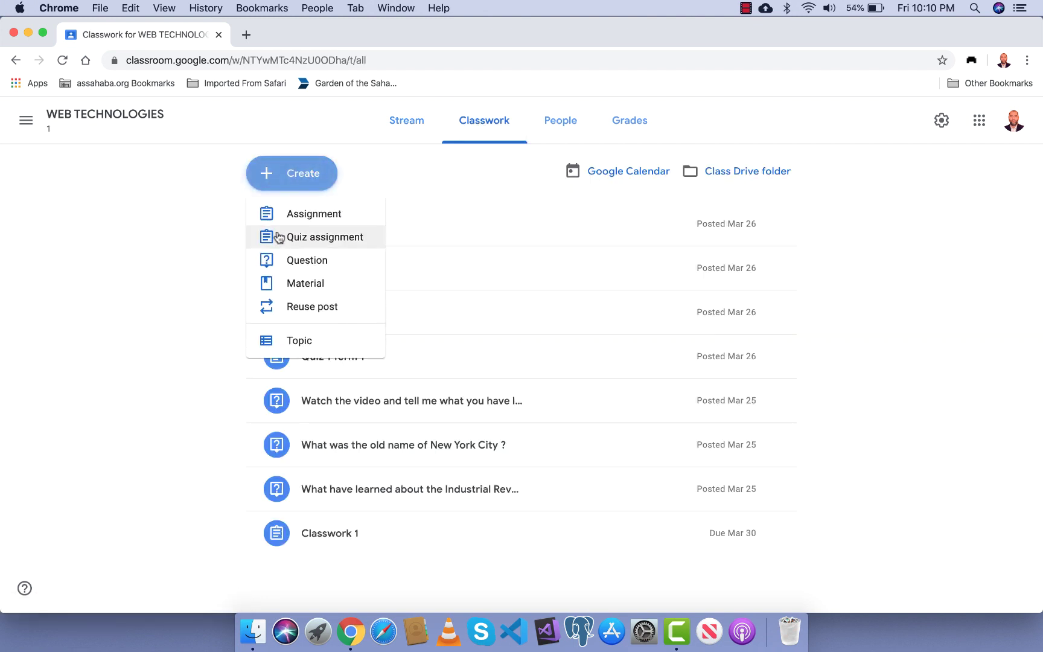
{"action": "left_click", "coordinate": [294, 285]}
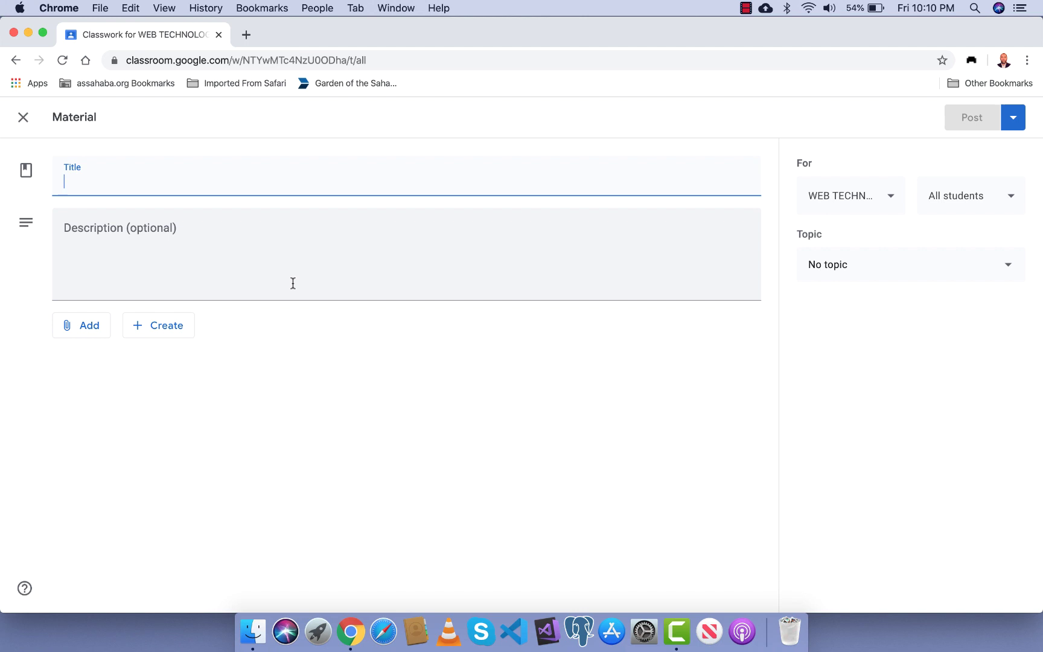
{"action": "left_click", "coordinate": [22, 125]}
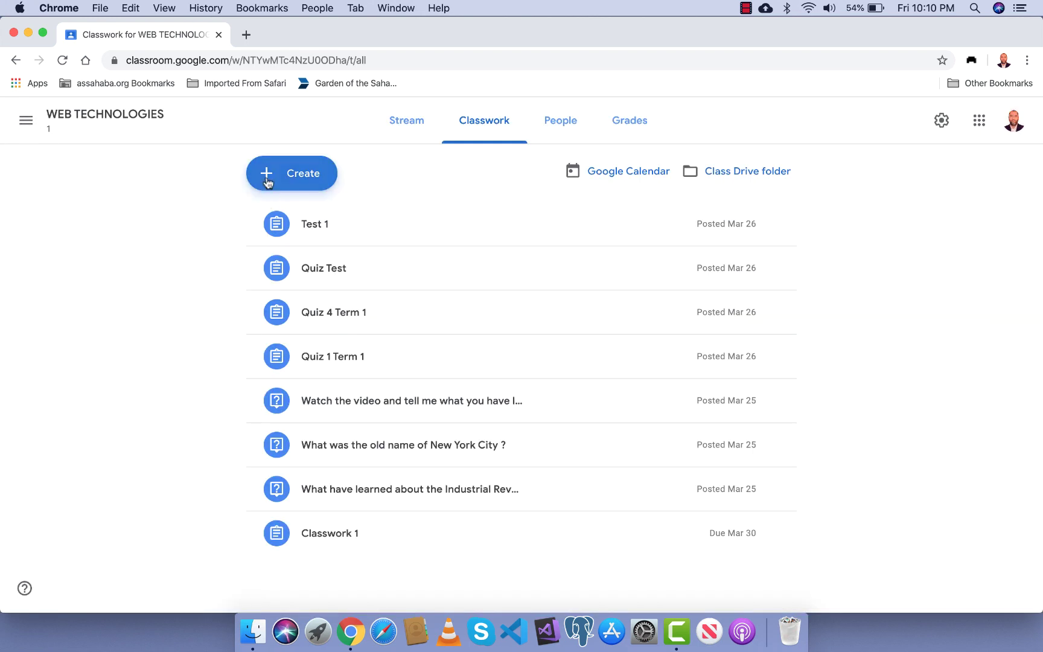
- Add a classwork topic named "Syllabus" to the WEB TECHNOLOGIES class
{"action": "left_click", "coordinate": [267, 181]}
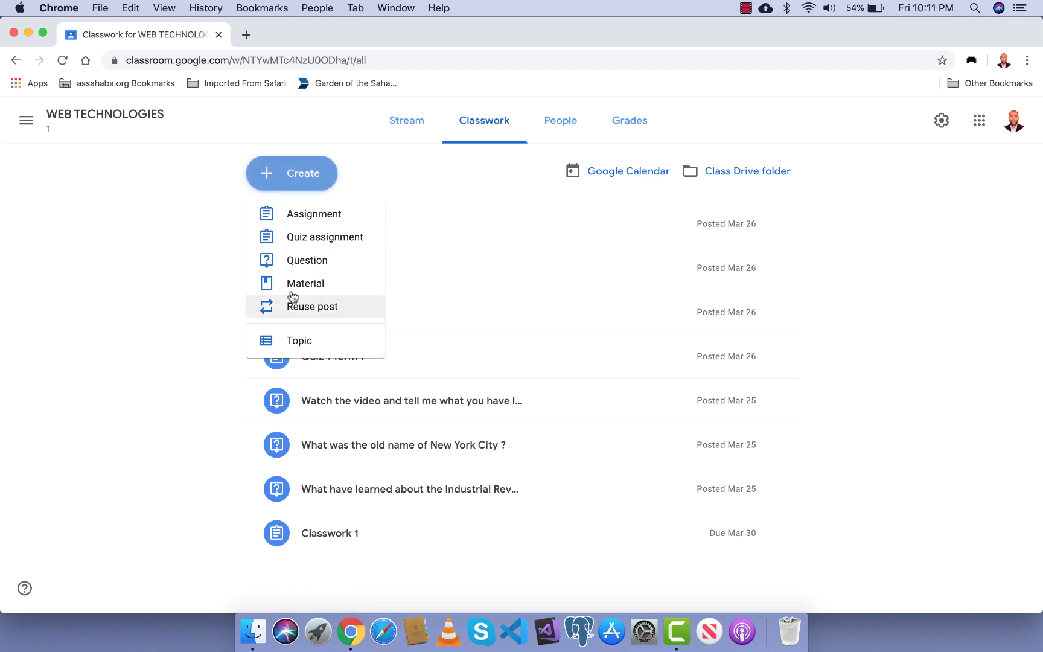
{"action": "left_click", "coordinate": [294, 341]}
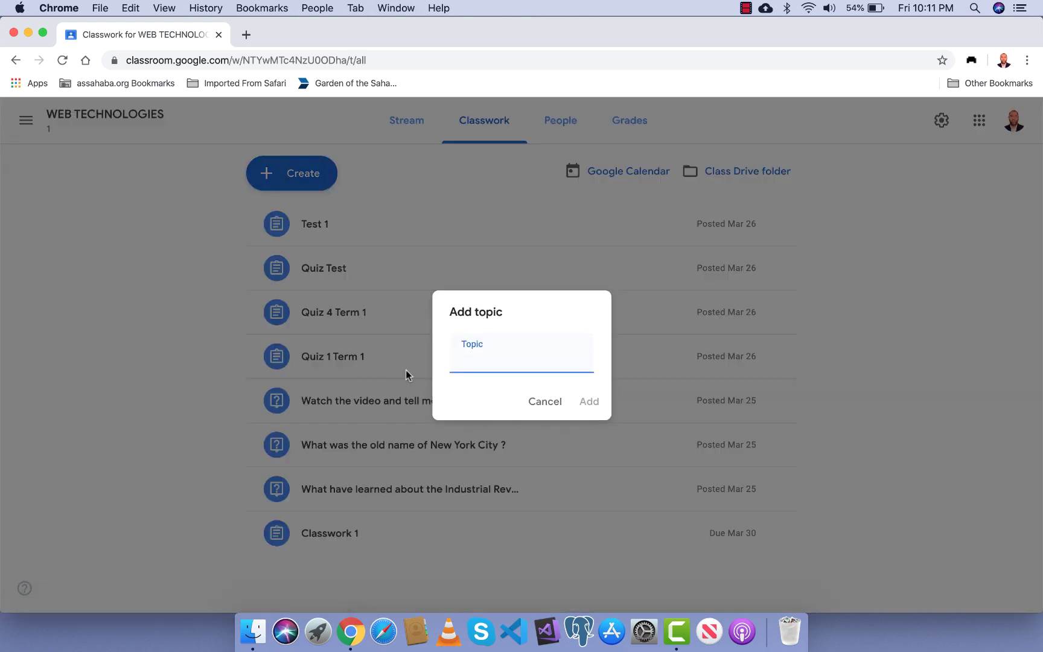
{"action": "type", "text": "Syllabus"}
{"action": "left_click", "coordinate": [586, 408]}
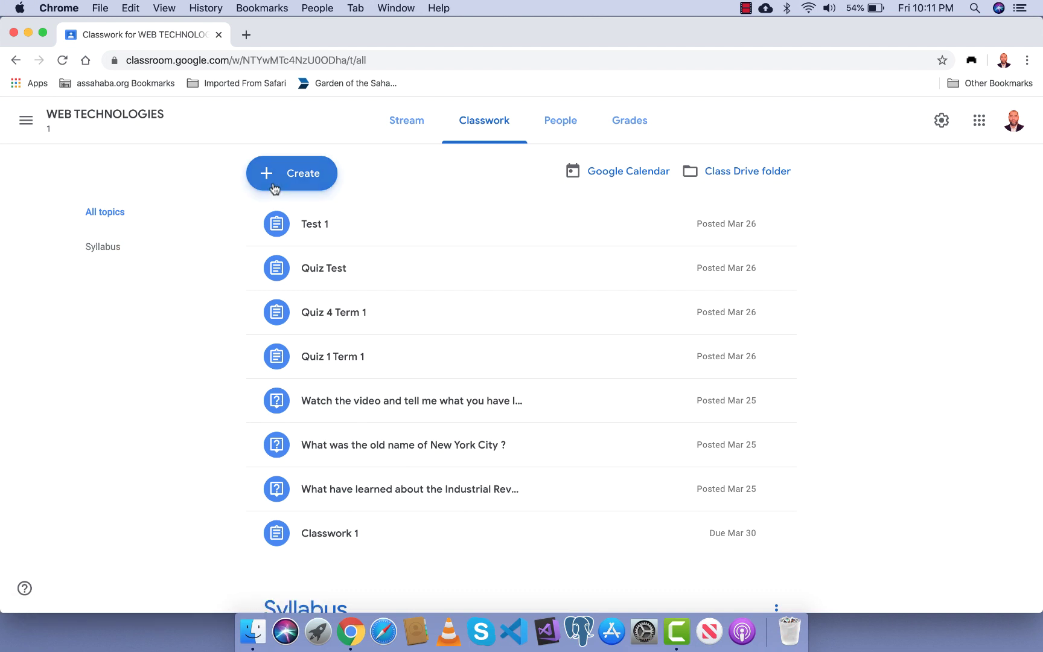
- Add a classwork topic named "E-Books" to the class
{"action": "left_click", "coordinate": [274, 186]}
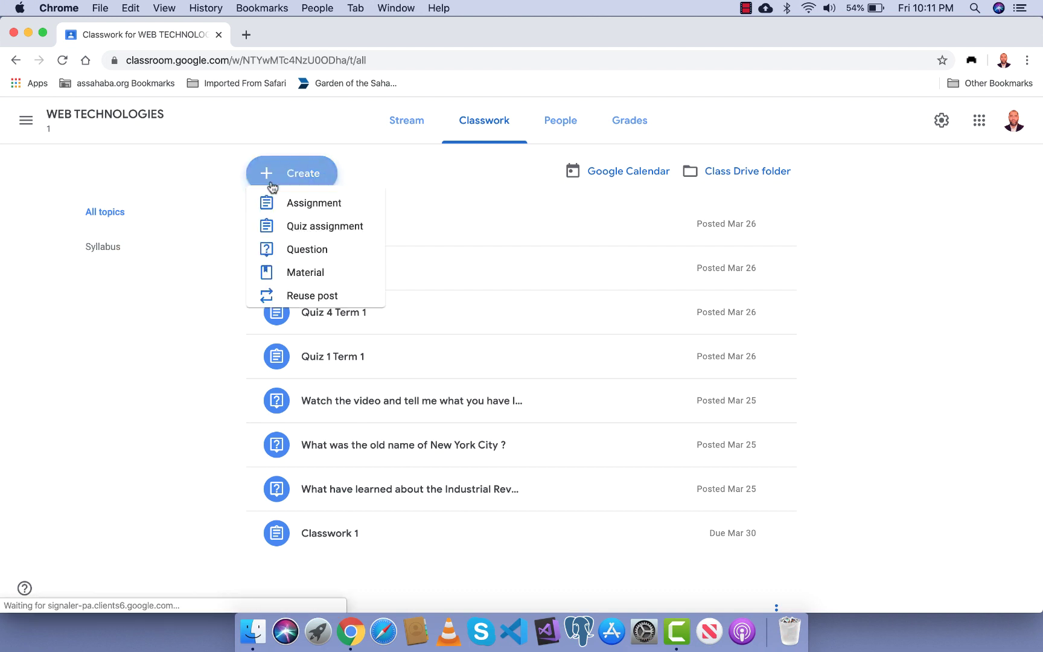
{"action": "left_click", "coordinate": [295, 344]}
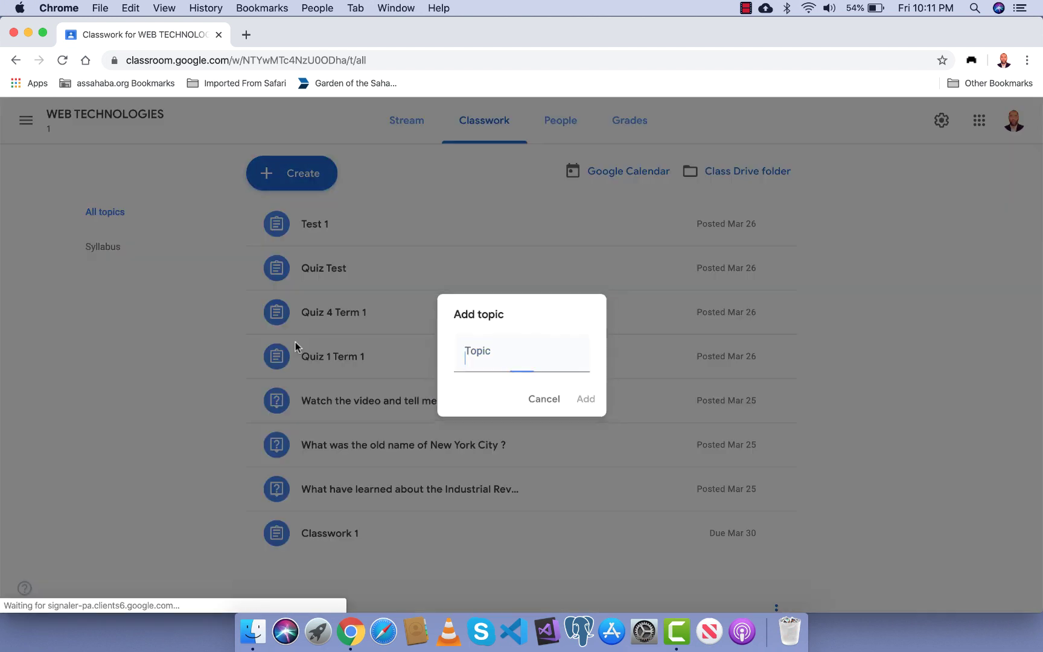
{"action": "type", "text": "E-Book"}
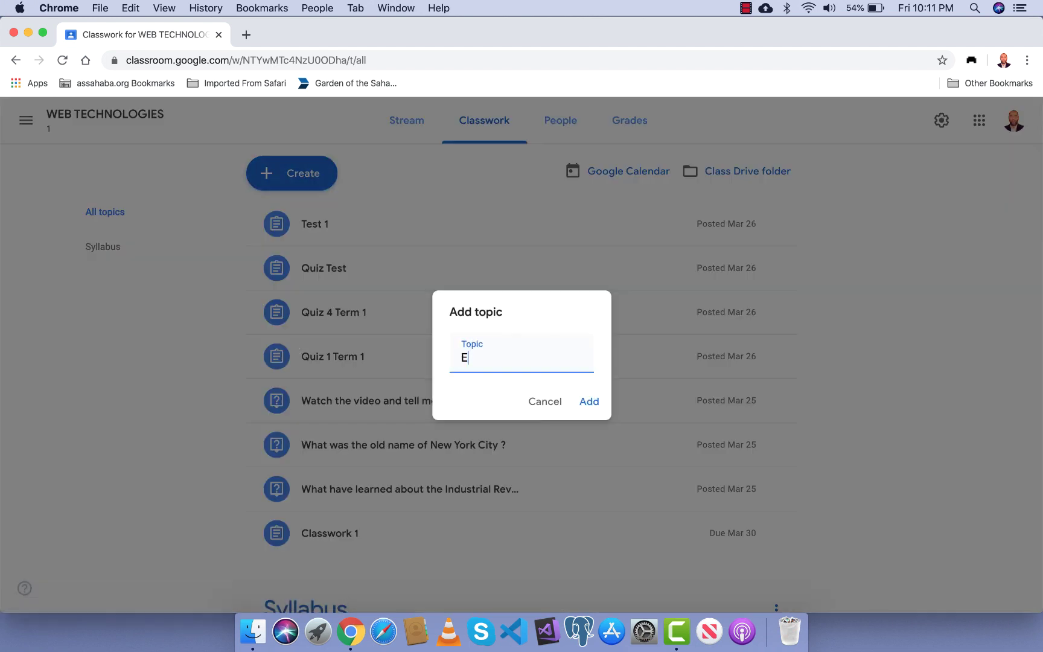
{"action": "type", "text": "s"}
{"action": "left_click", "coordinate": [589, 402]}
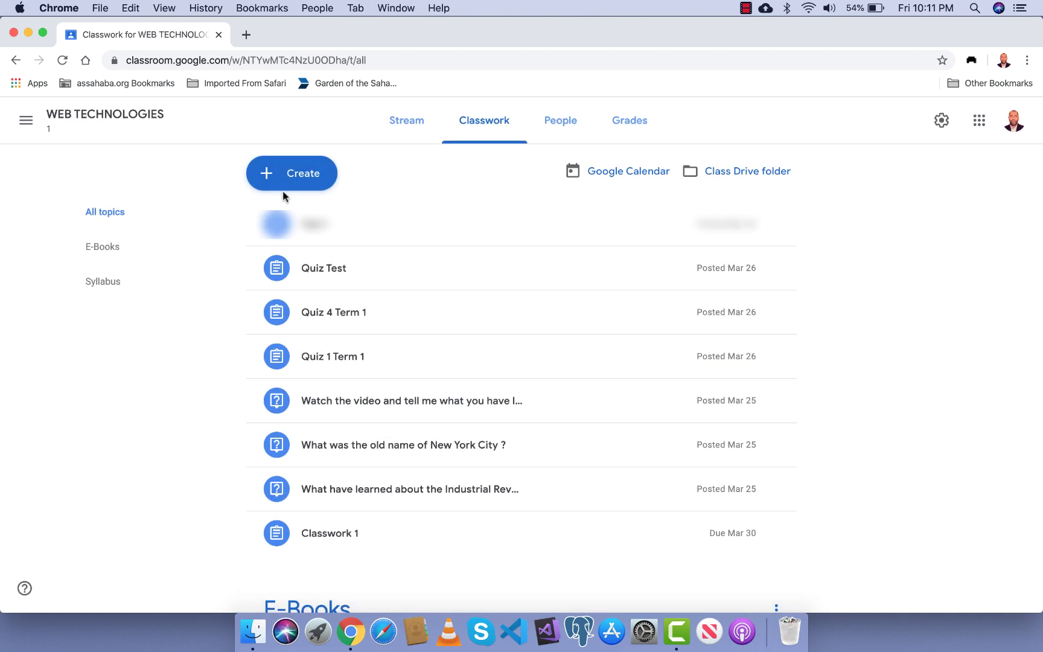
- Add a classwork topic named "Important Articles" to the class
{"action": "left_click", "coordinate": [273, 177]}
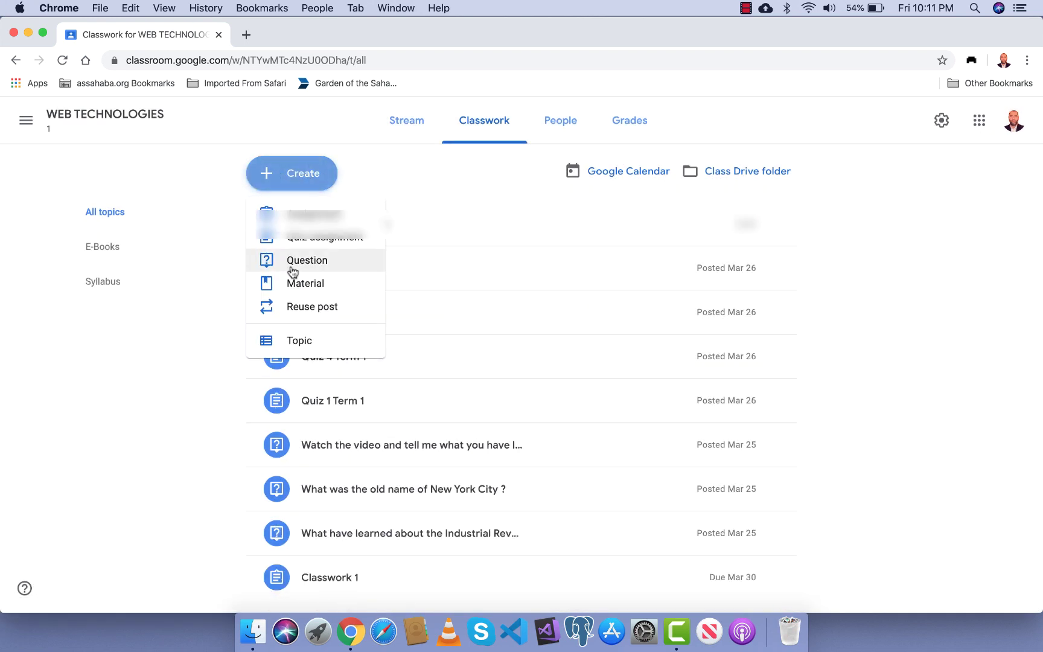
{"action": "left_click", "coordinate": [300, 342]}
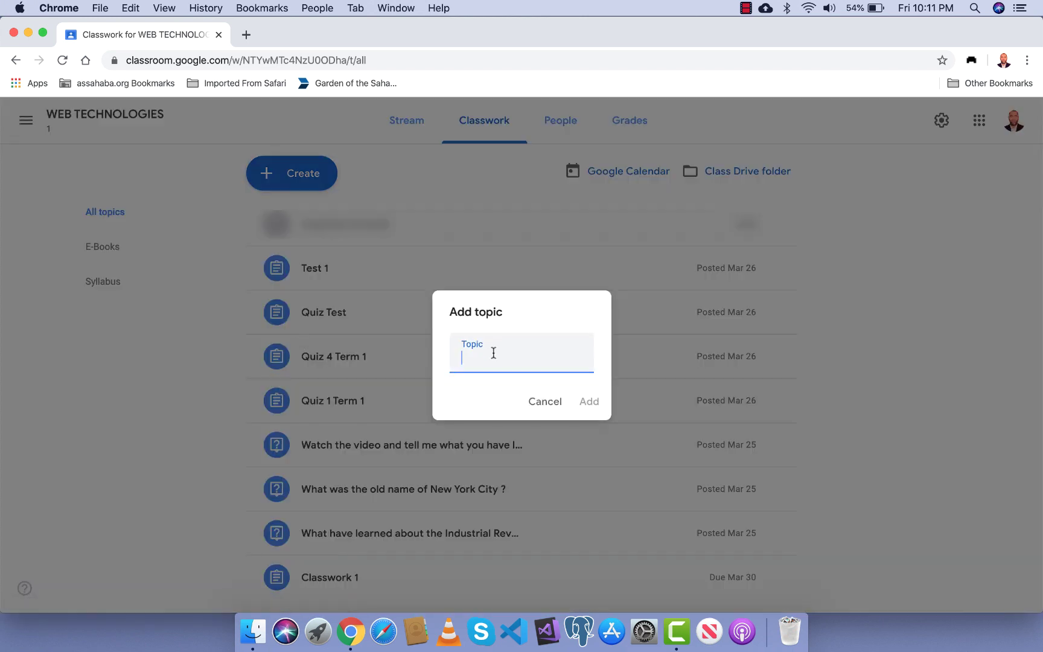
{"action": "type", "text": "Important Articles"}
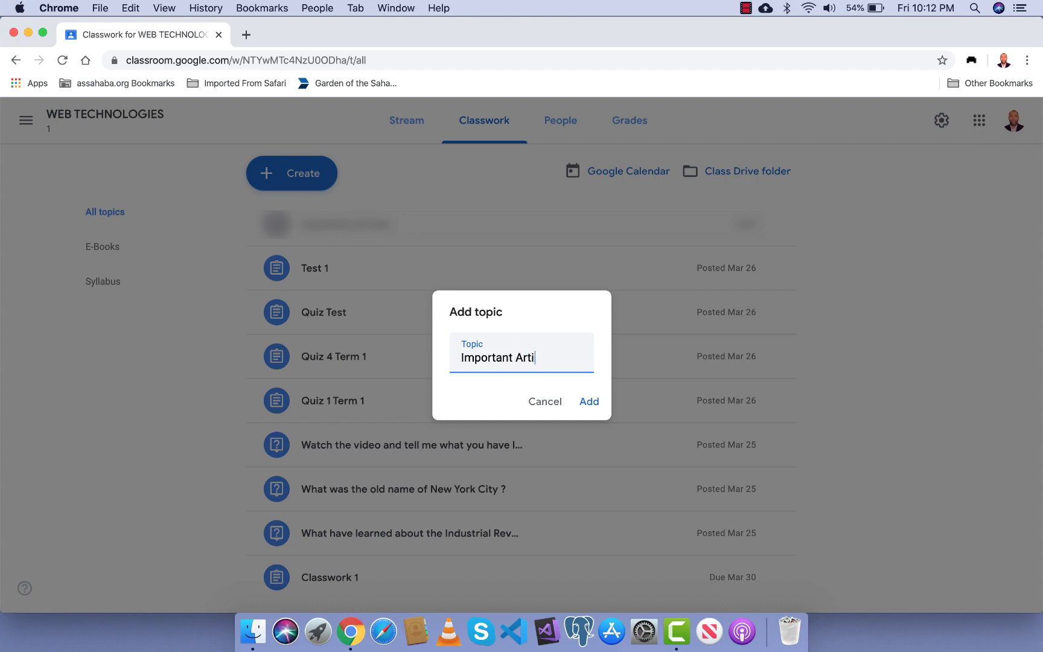
{"action": "left_click", "coordinate": [589, 401]}
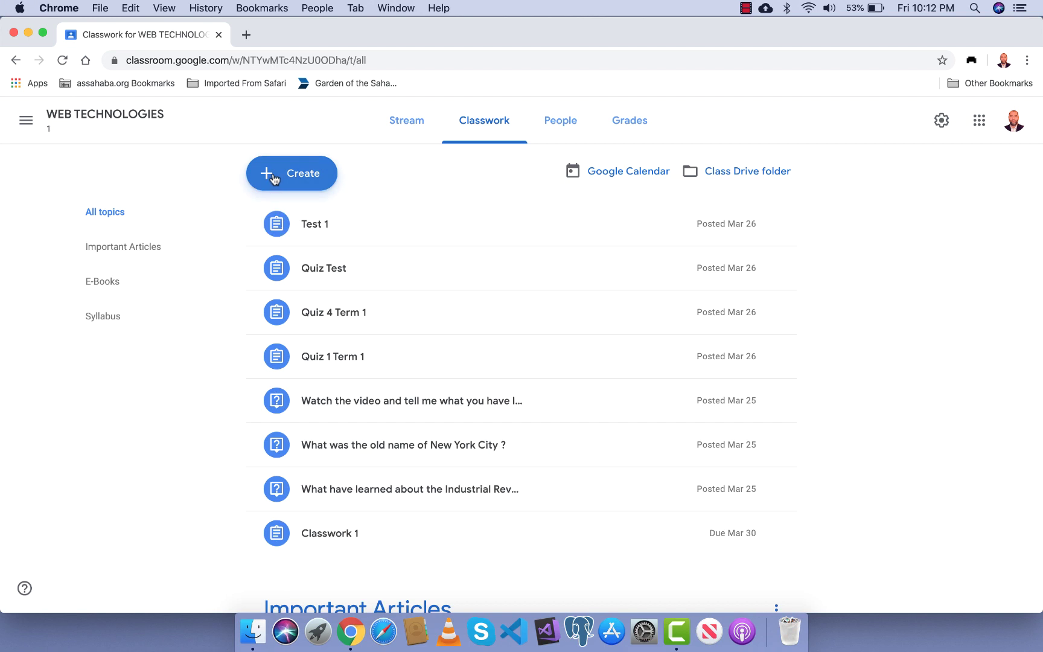
- Add a classwork topic named "Schedule" to the class
{"action": "left_click", "coordinate": [272, 176]}
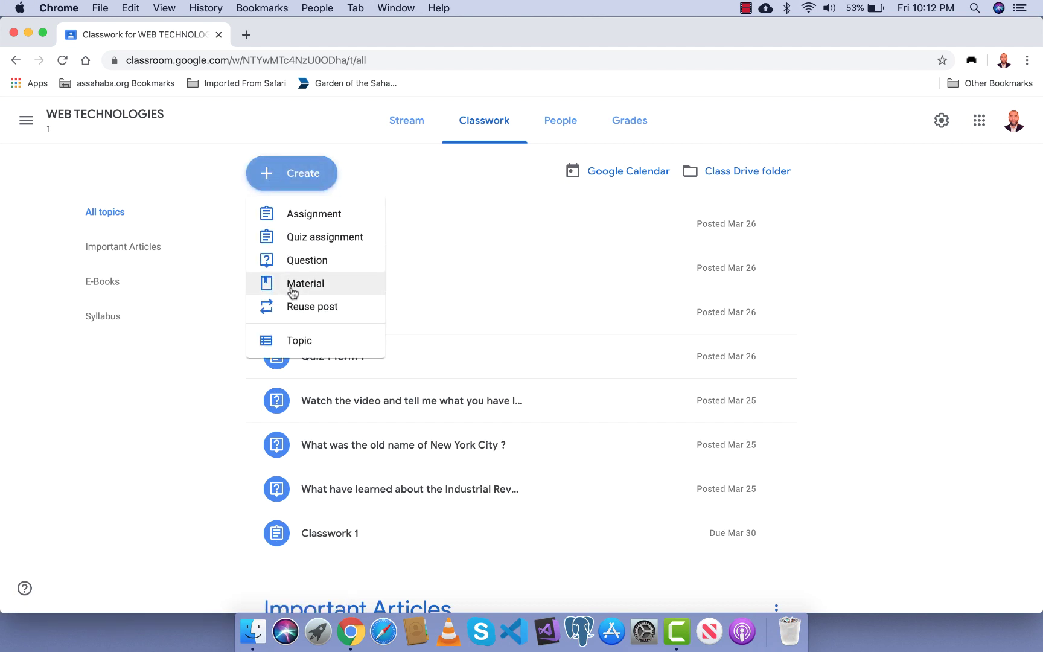
{"action": "left_click", "coordinate": [293, 342]}
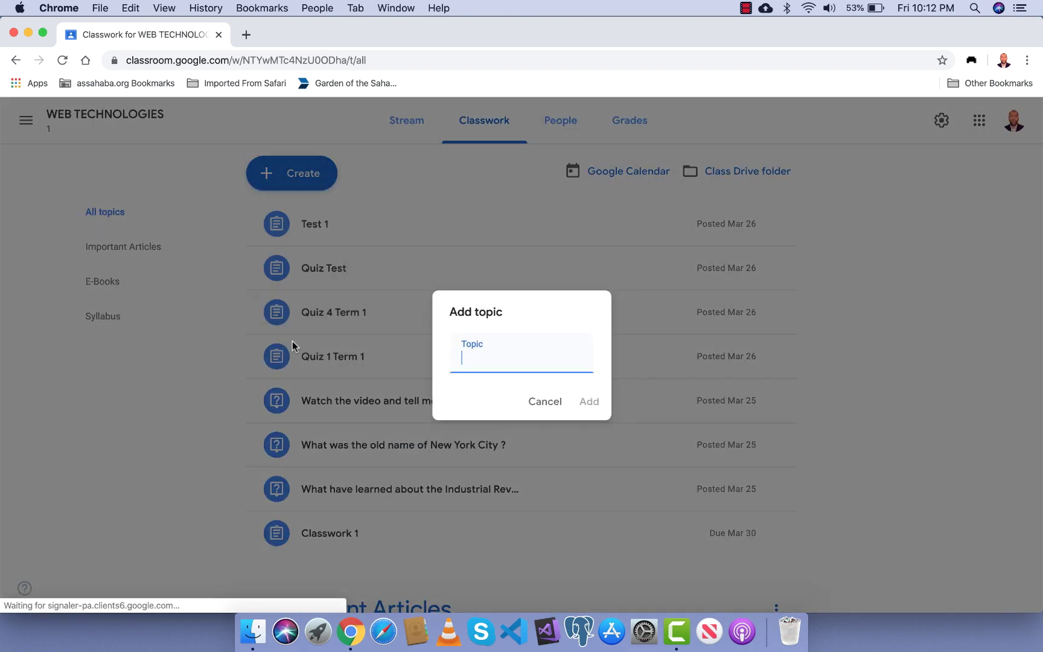
{"action": "type", "text": "Sc"}
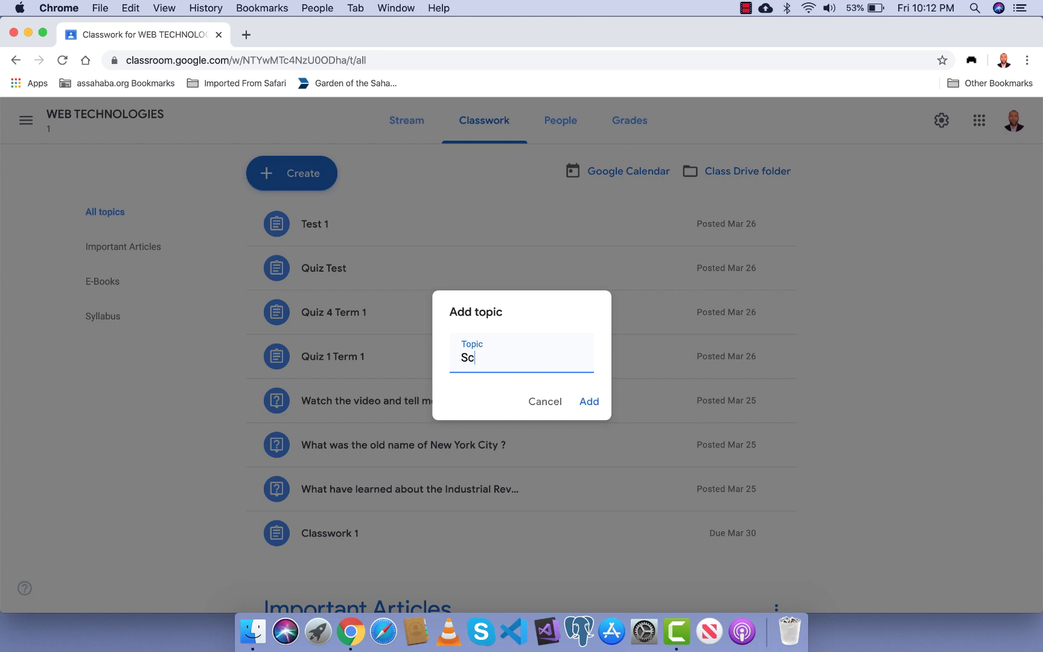
{"action": "type", "text": "hedule"}
{"action": "left_click", "coordinate": [580, 400]}
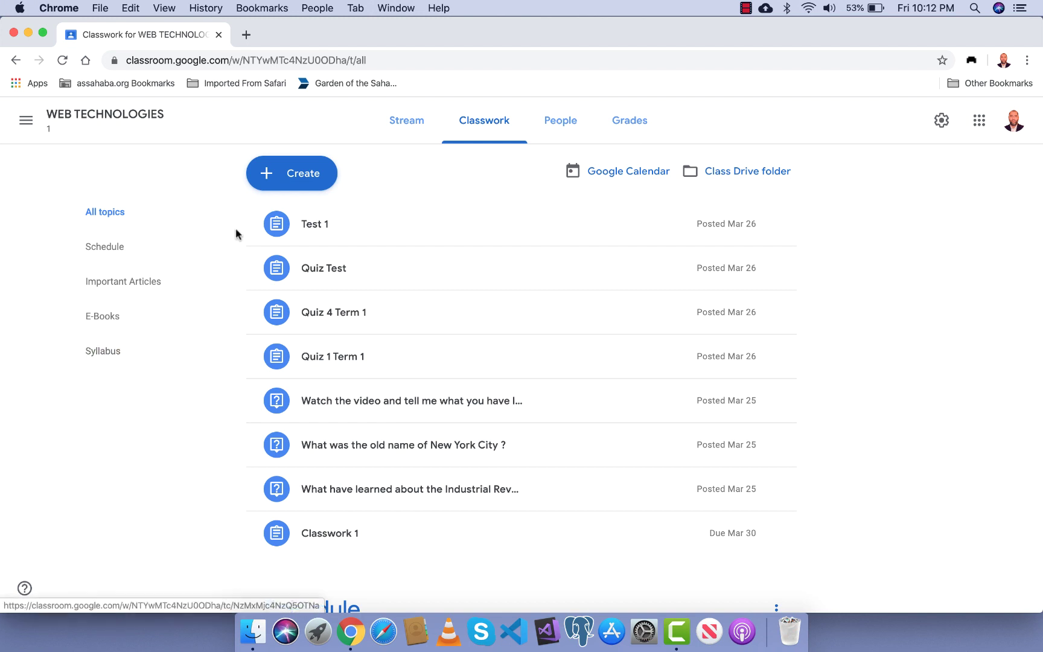
- Create a new class material titled "Computer Science 10th Grade Schedule"
{"action": "left_click", "coordinate": [266, 177]}
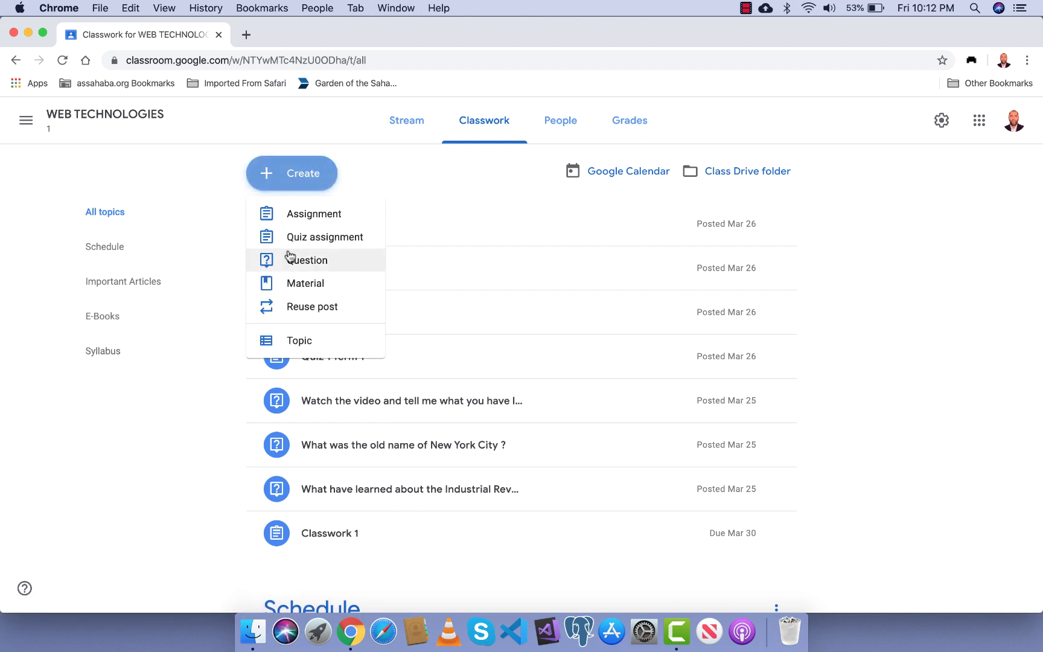
{"action": "left_click", "coordinate": [297, 288]}
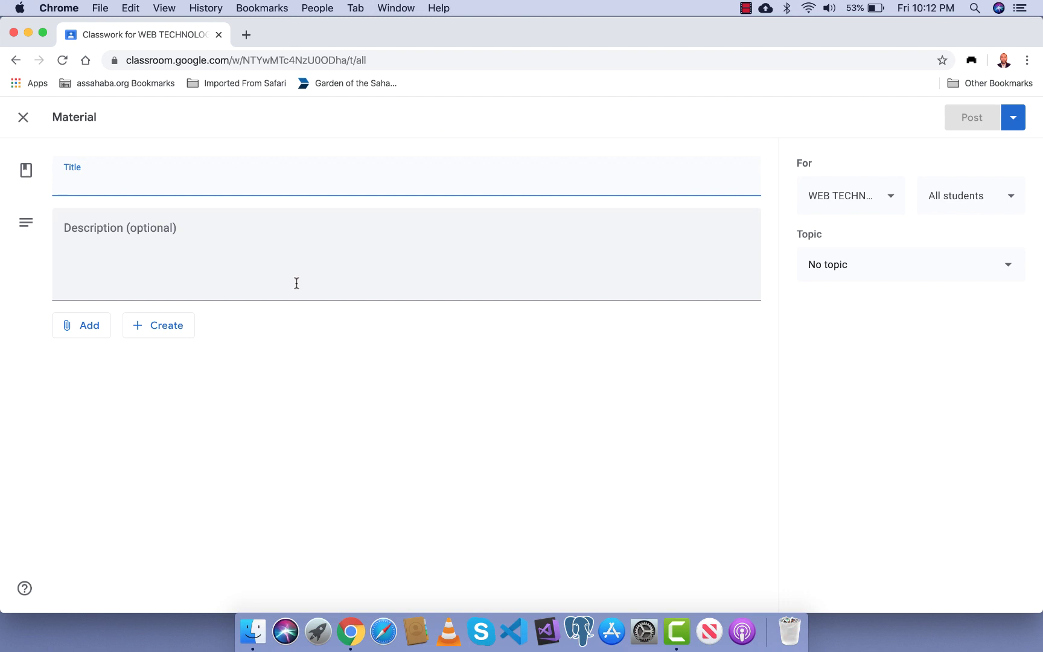
{"action": "type", "text": "Compu"}
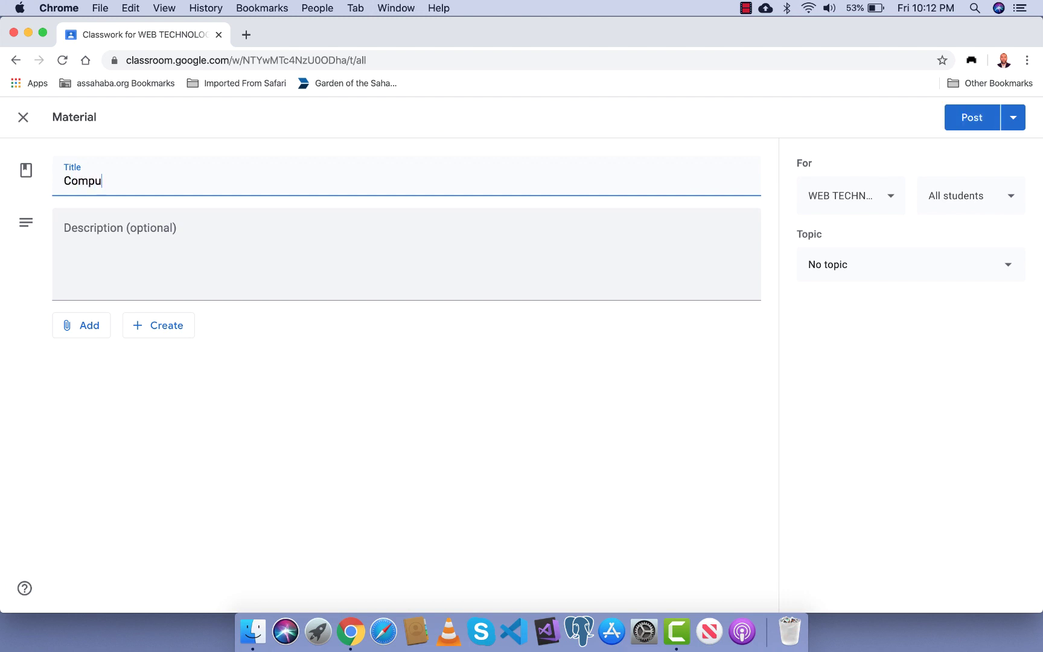
{"action": "type", "text": "ter Scu"}
{"action": "key", "text": "BackSpace"}
{"action": "key", "text": "BackSpace"}
{"action": "type", "text": "cience "}
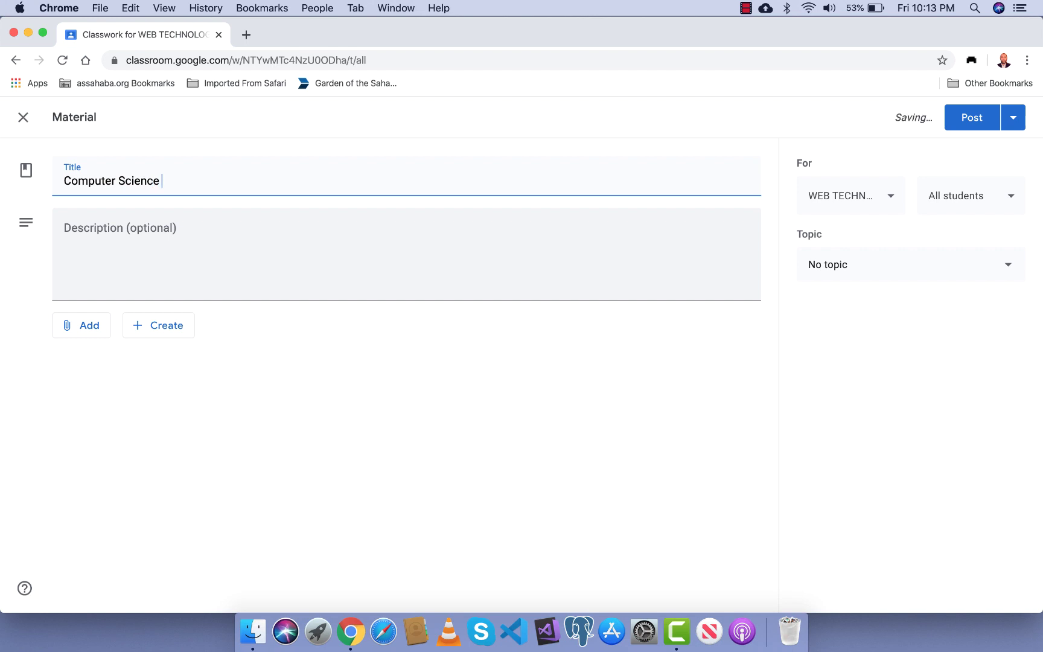
{"action": "type", "text": "10th Grade Sch"}
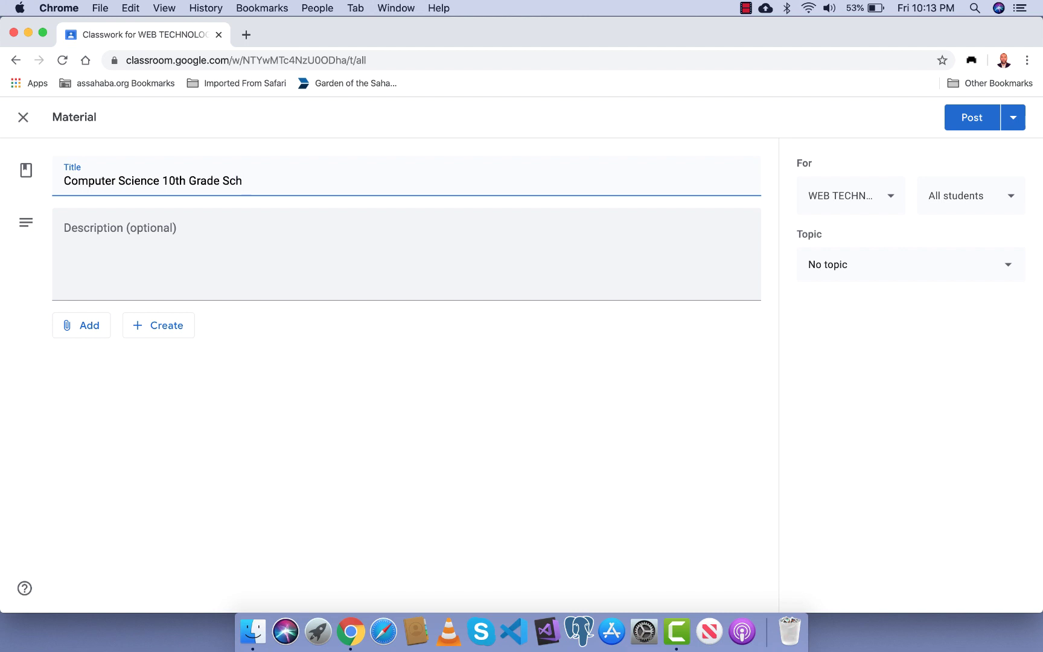
{"action": "type", "text": "edulw"}
{"action": "key", "text": "BackSpace"}
{"action": "type", "text": "e"}
- Attach the "10th grade schedule" Google Docs file from Google Drive to the material
{"action": "left_click", "coordinate": [181, 240]}
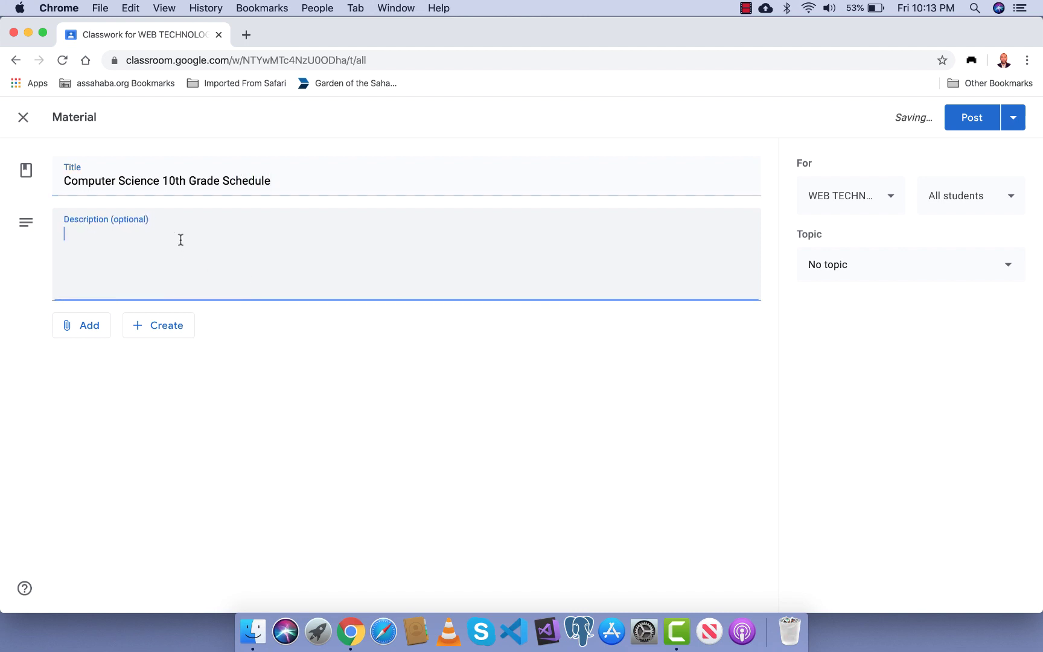
{"action": "left_click", "coordinate": [89, 326]}
{"action": "left_click", "coordinate": [96, 355]}
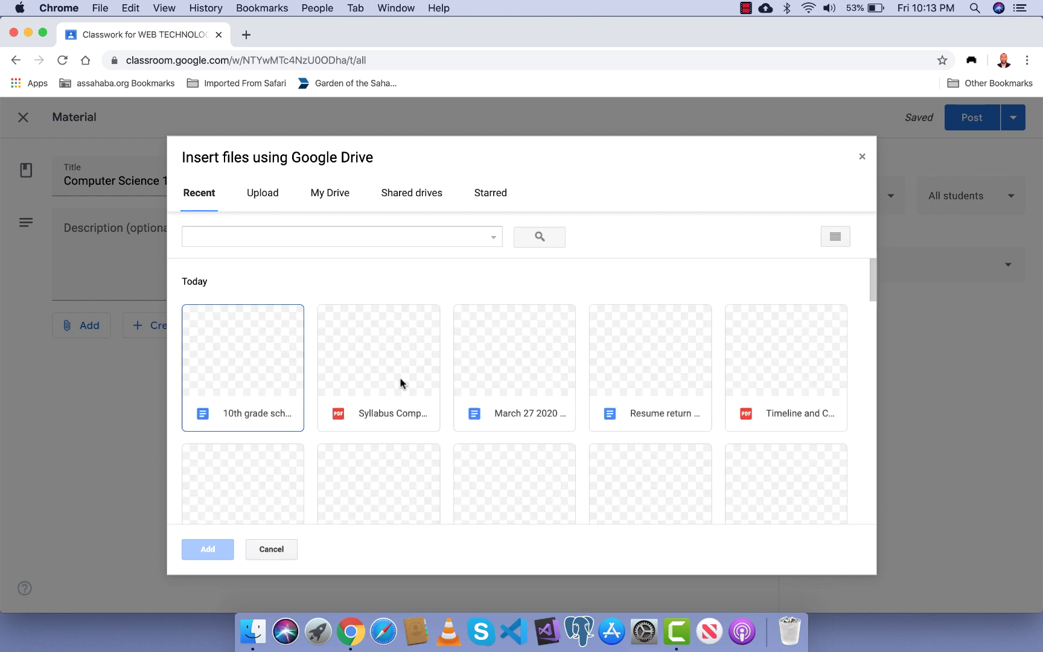
{"action": "double_click", "coordinate": [274, 389]}
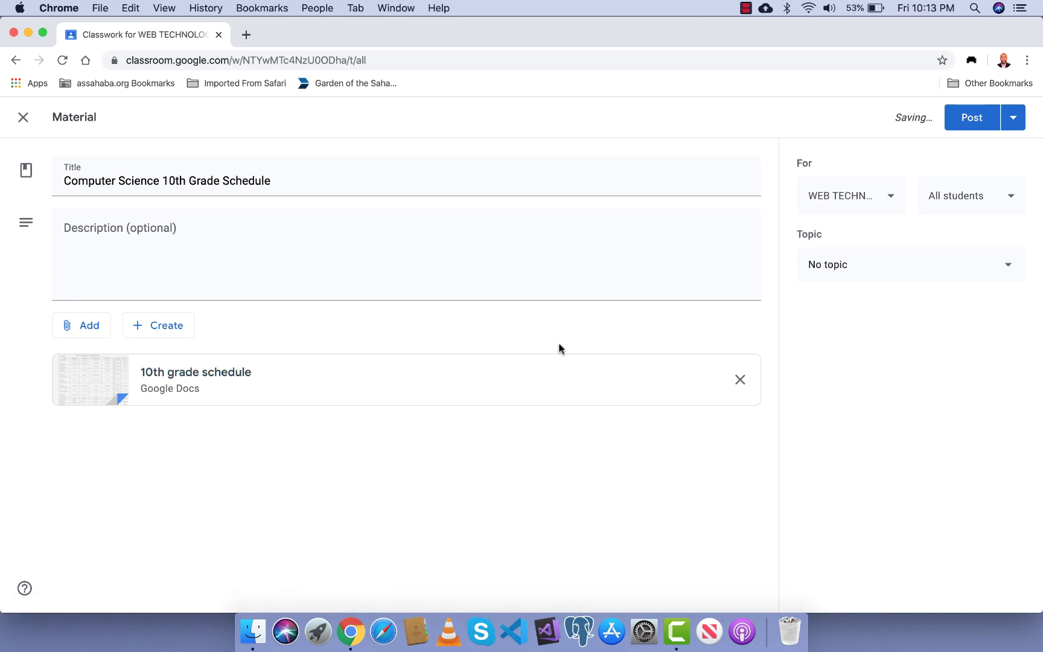
- Assign the material to the Schedule topic and post it to the class
{"action": "left_click", "coordinate": [1013, 268]}
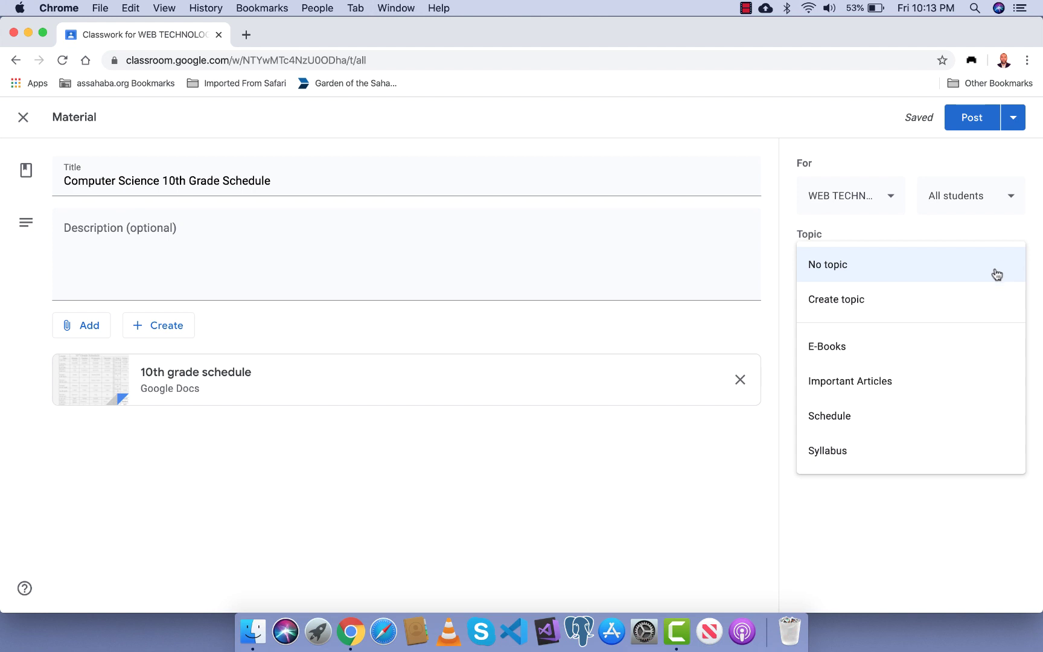
{"action": "left_click", "coordinate": [857, 415]}
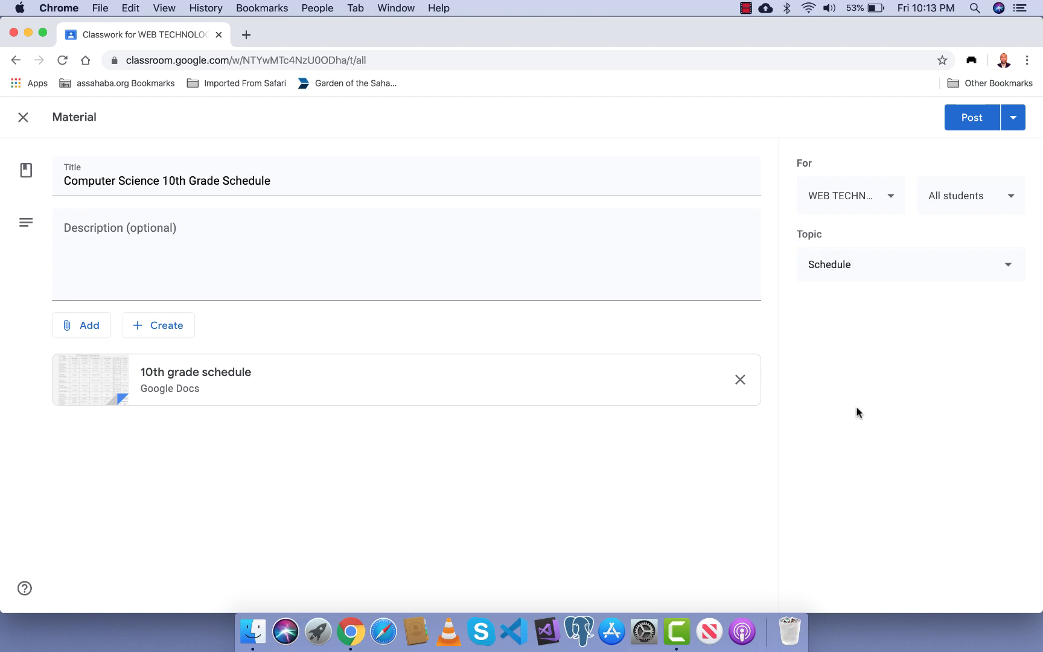
{"action": "left_click", "coordinate": [970, 125]}
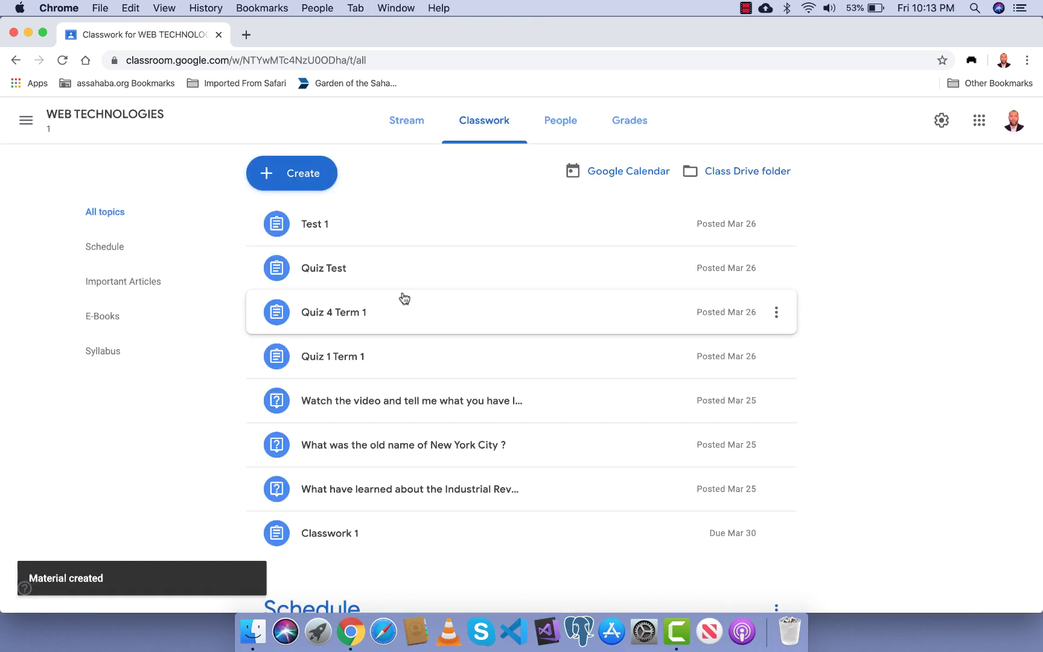
- Create a new class material titled "Computer Science Textbook"
{"action": "left_click", "coordinate": [266, 176]}
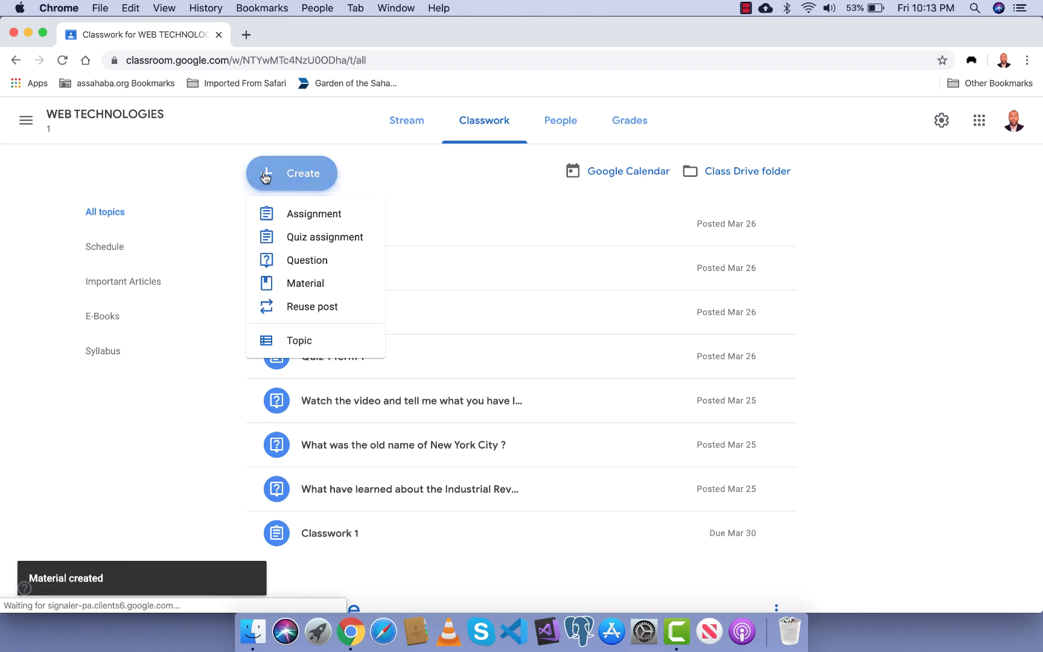
{"action": "left_click", "coordinate": [292, 287]}
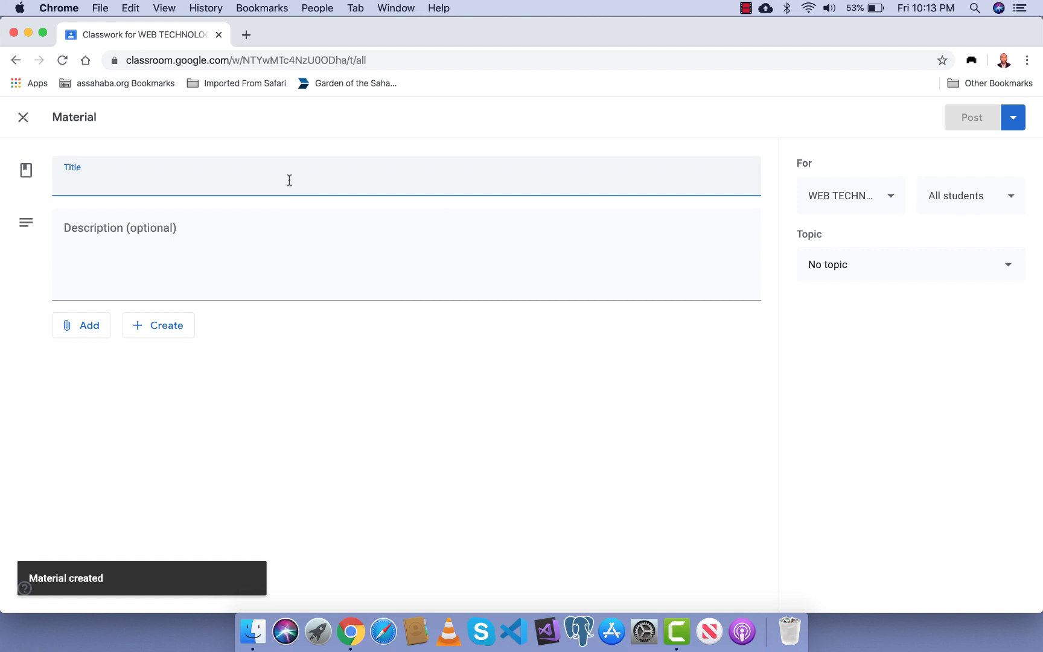
{"action": "type", "text": "E-"}
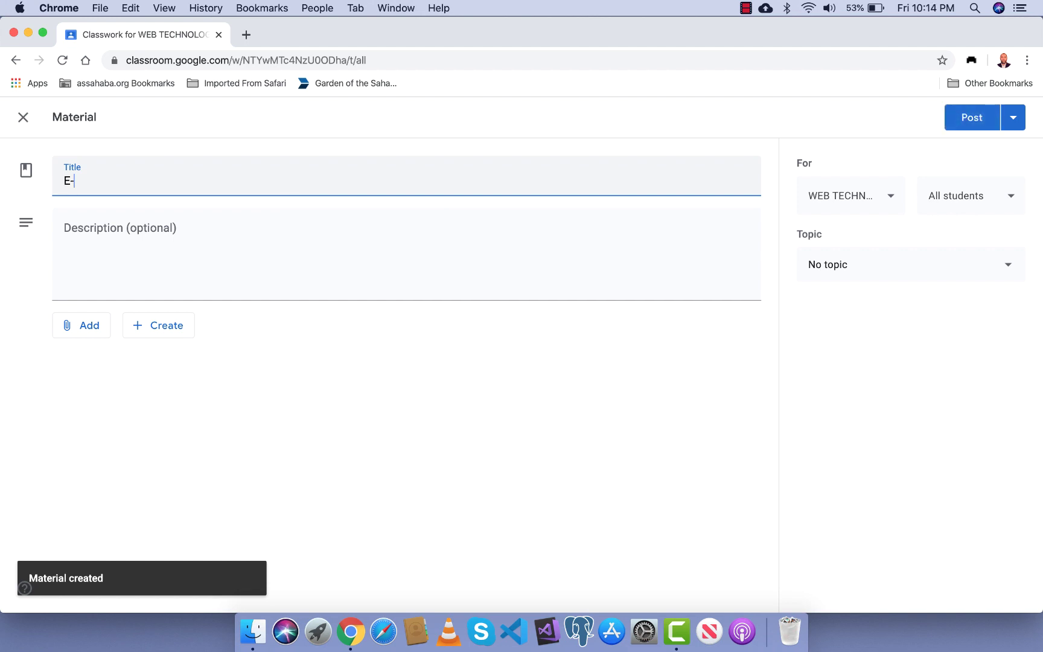
{"action": "type", "text": "Book"}
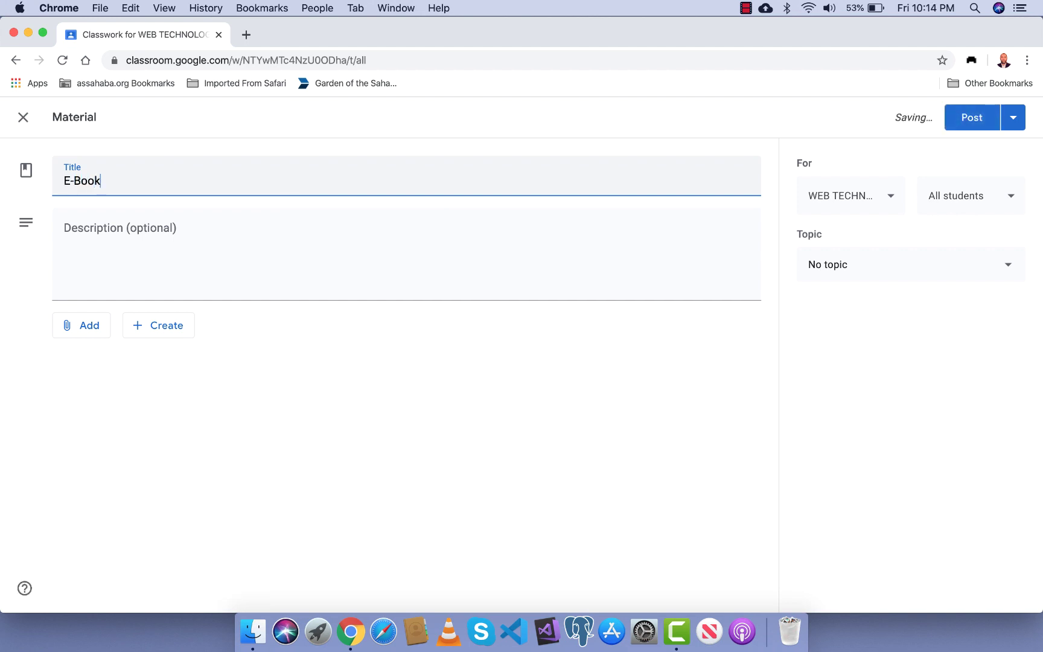
{"action": "key", "text": "BackSpace"}
{"action": "key", "text": "BackSpace"}
{"action": "key", "text": "BackSpace"}
{"action": "key", "text": "BackSpace"}
{"action": "key", "text": "BackSpace"}
{"action": "key", "text": "BackSpace"}
{"action": "type", "text": "Computer"}
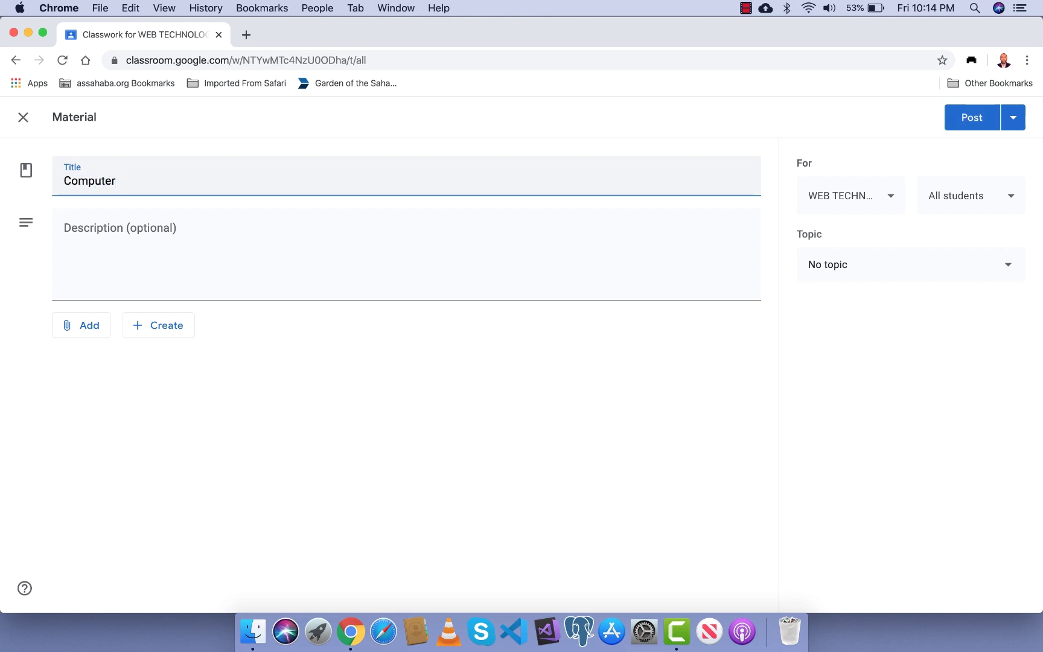
{"action": "type", "text": " Science Textbook"}
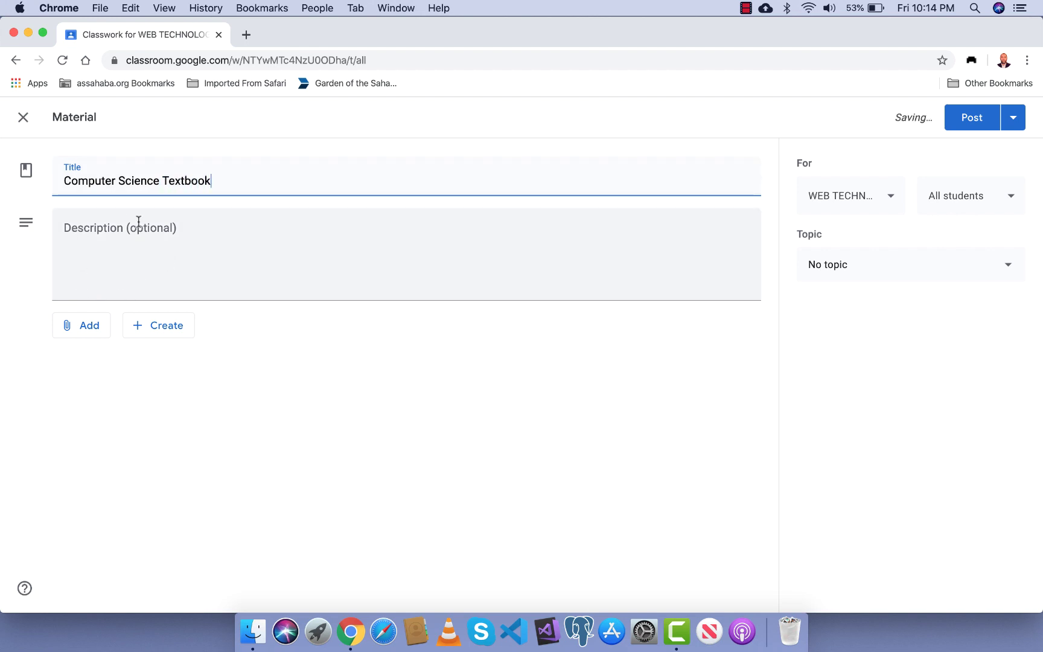
- Attach the "Multimedia Design and Web Technologies" PDF from the 10th Grade "Graphic Design and Web Technologies Books" folder under Class Materials in Google Drive
{"action": "left_click", "coordinate": [87, 320]}
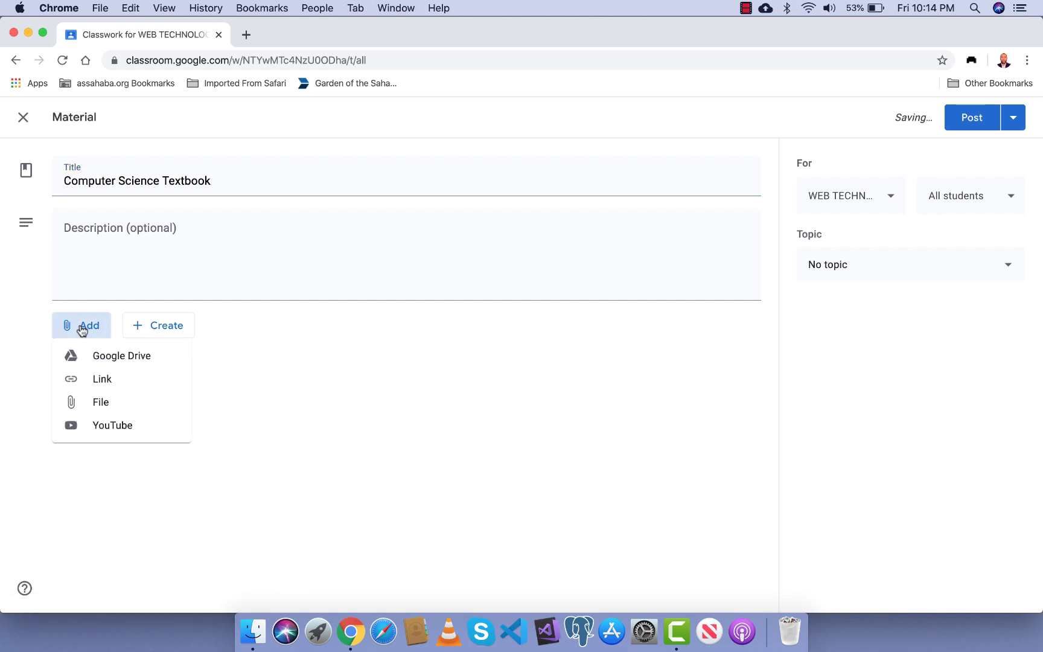
{"action": "left_click", "coordinate": [92, 354]}
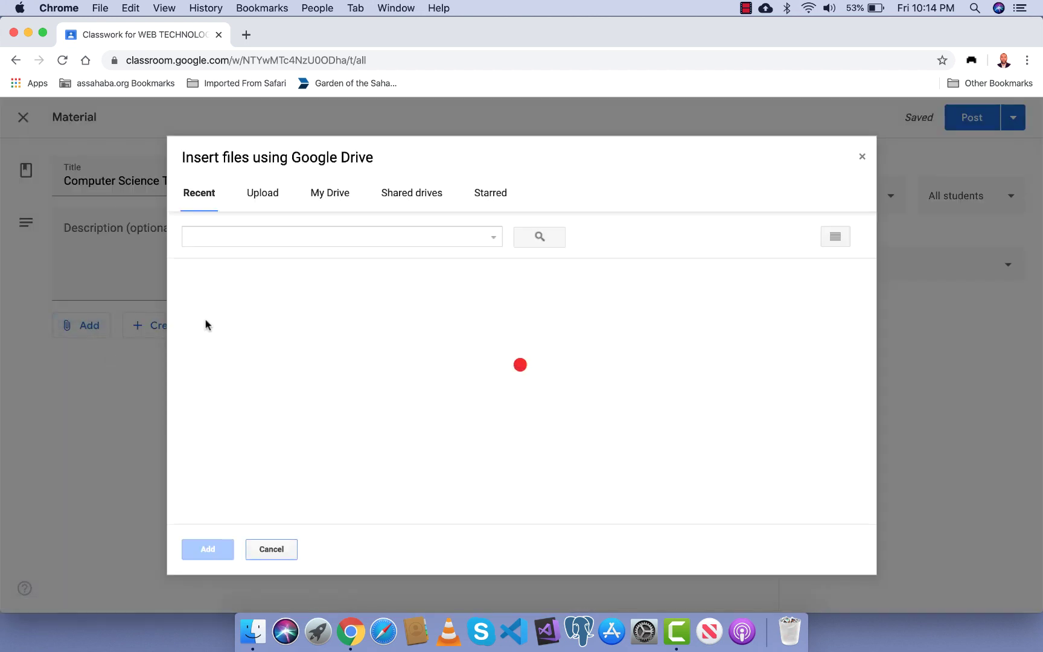
{"action": "left_click", "coordinate": [323, 203]}
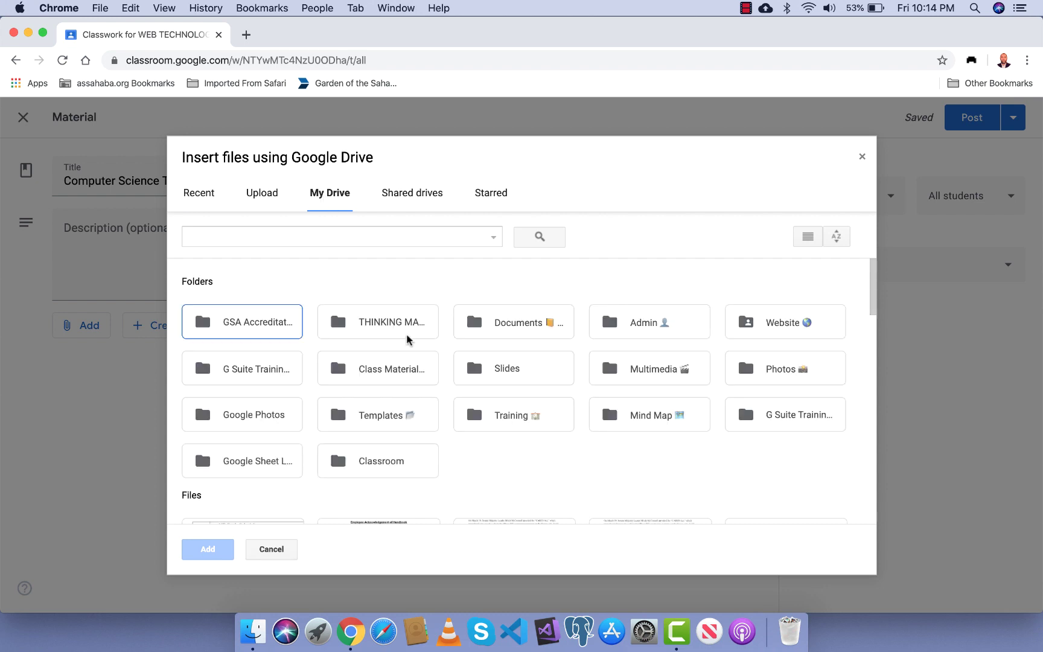
{"action": "double_click", "coordinate": [390, 370]}
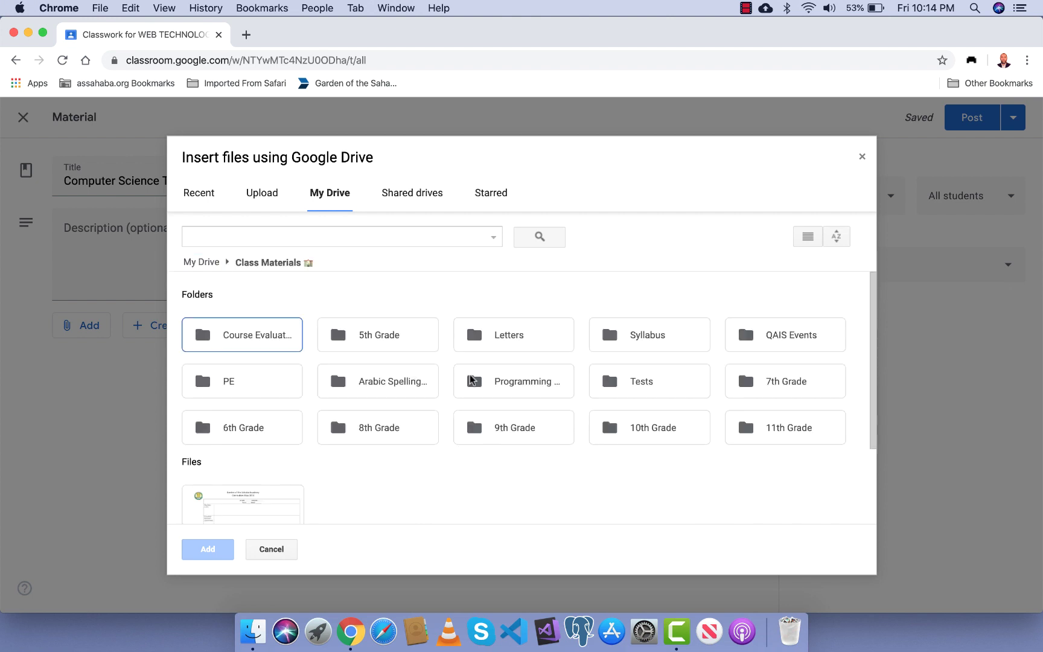
{"action": "left_click", "coordinate": [615, 429]}
{"action": "double_click", "coordinate": [615, 429]}
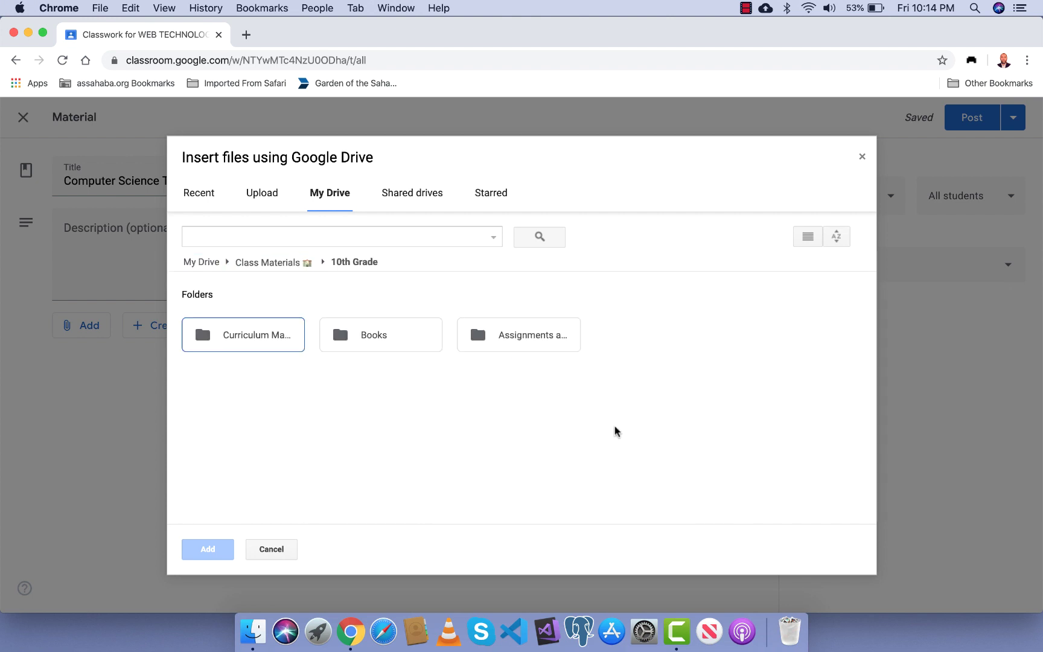
{"action": "double_click", "coordinate": [408, 349]}
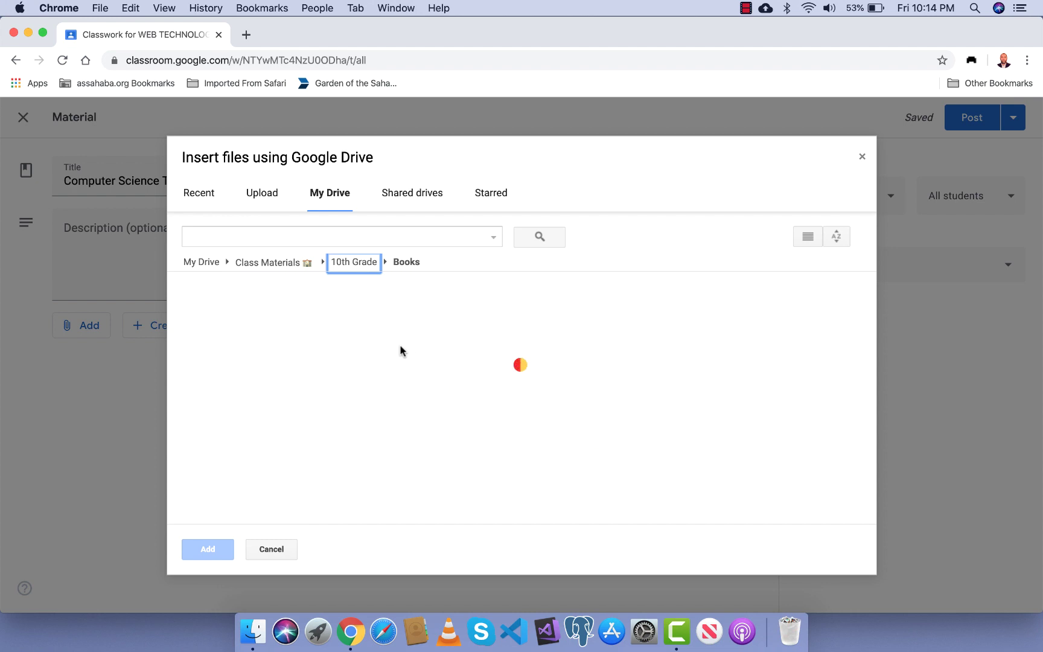
{"action": "double_click", "coordinate": [385, 346]}
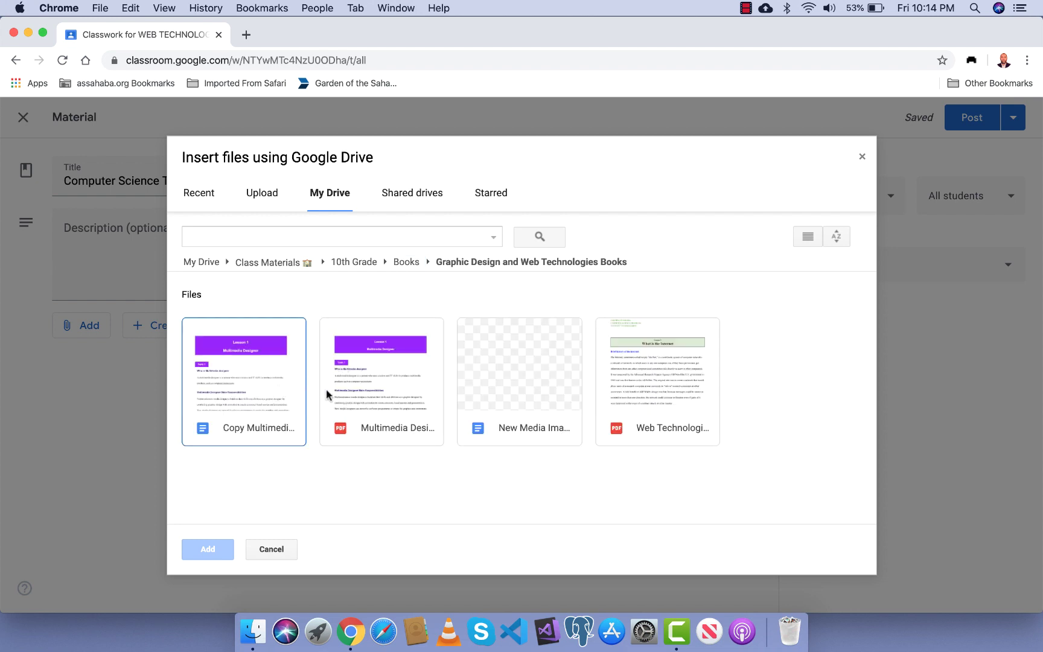
{"action": "left_click", "coordinate": [360, 401]}
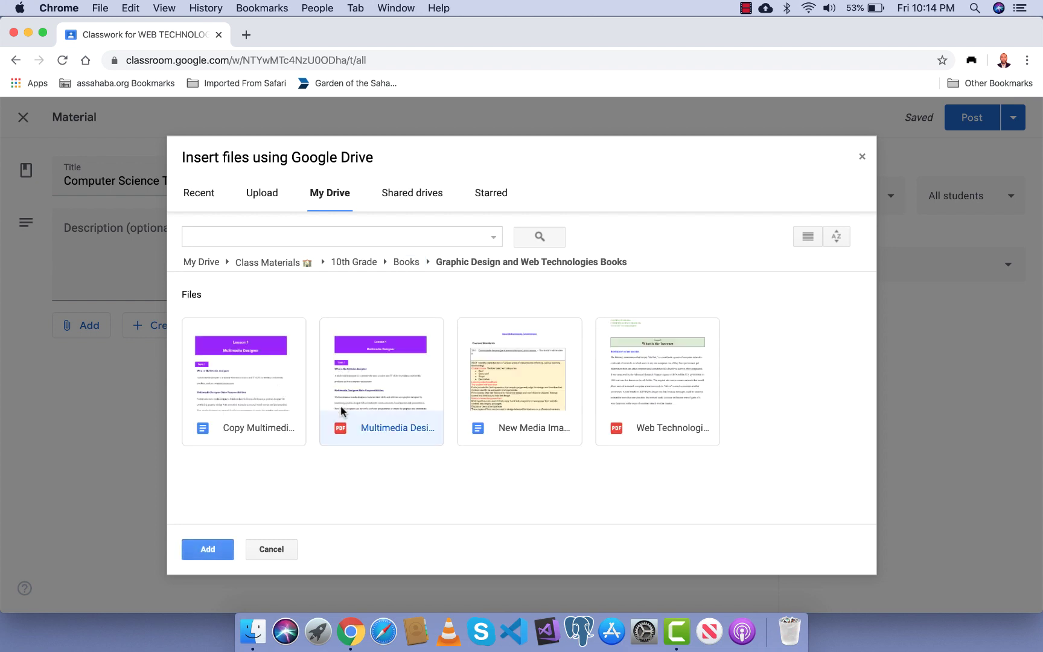
{"action": "left_click", "coordinate": [206, 551]}
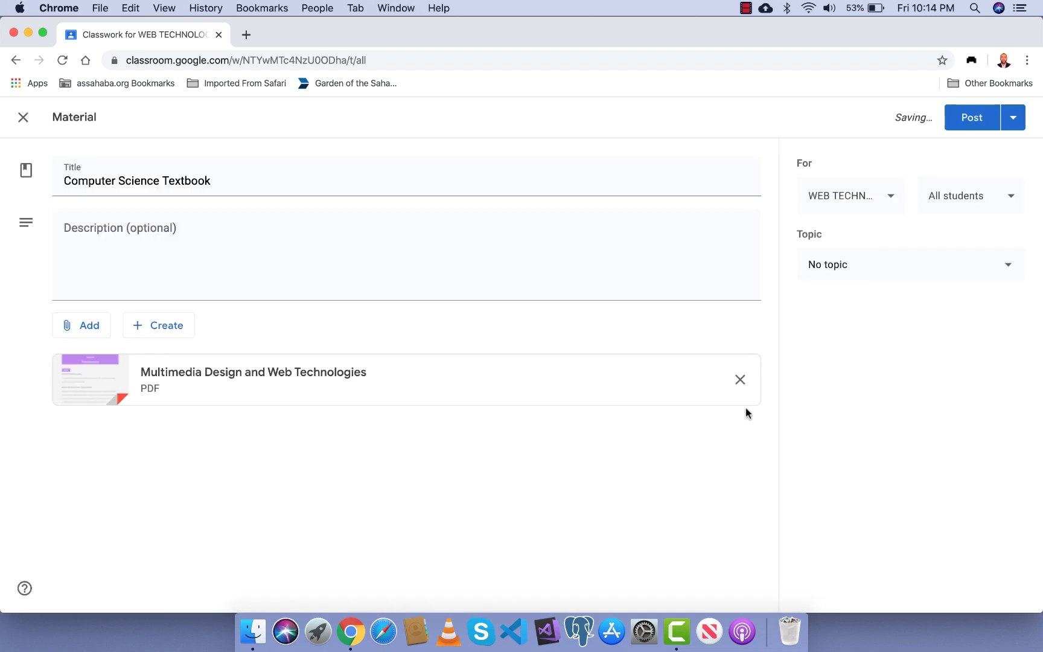
- Assign the textbook material to the E-Books topic and post it to the class
{"action": "left_click", "coordinate": [1012, 270]}
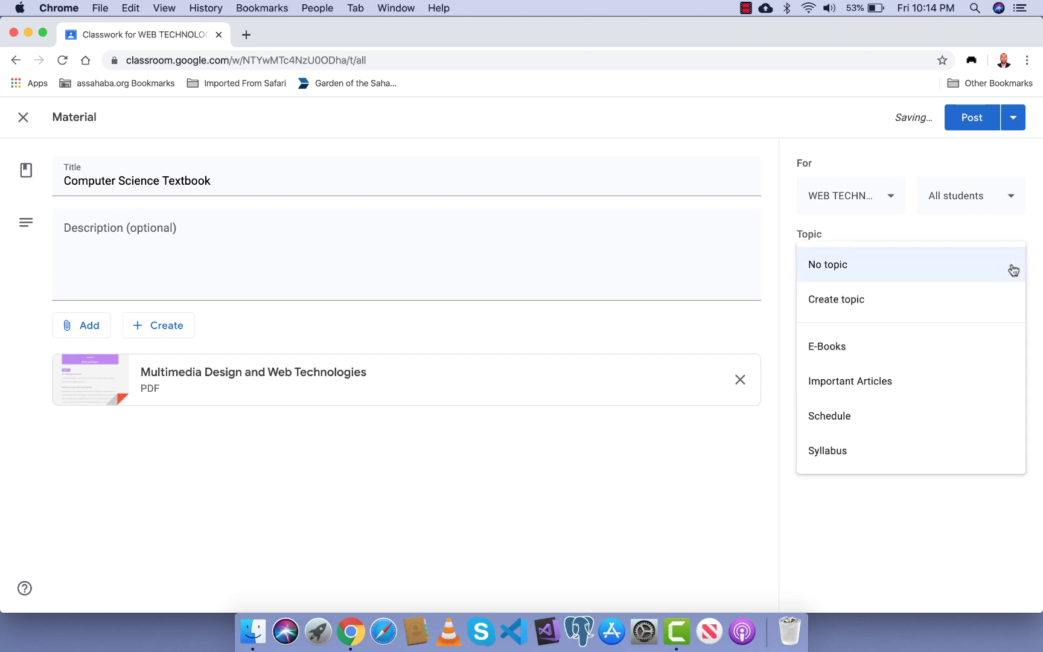
{"action": "left_click", "coordinate": [878, 355]}
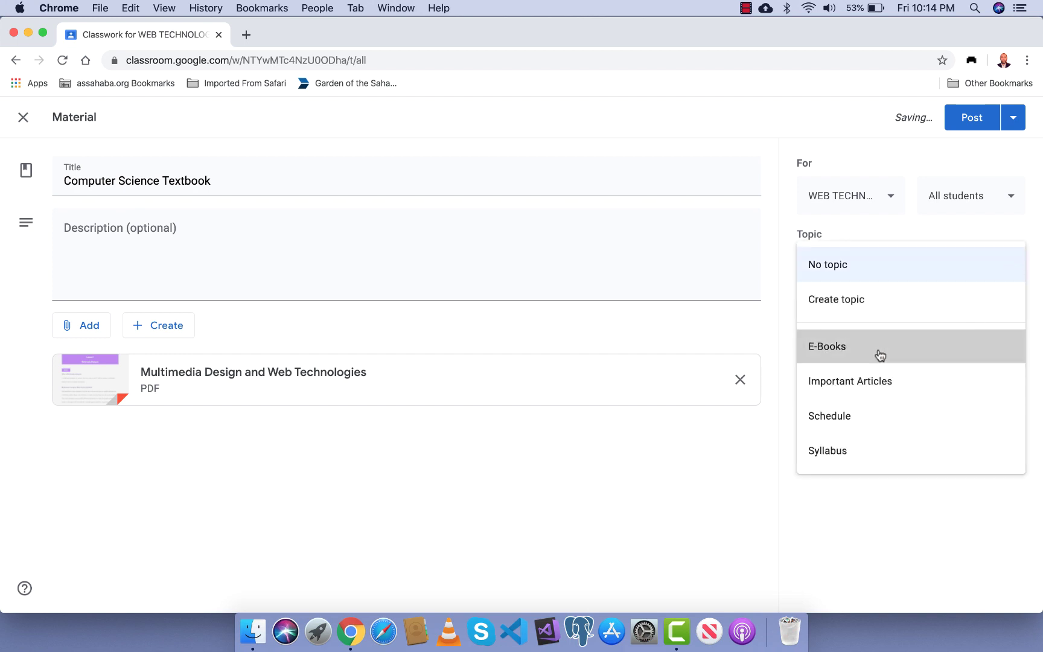
{"action": "left_click", "coordinate": [1012, 123]}
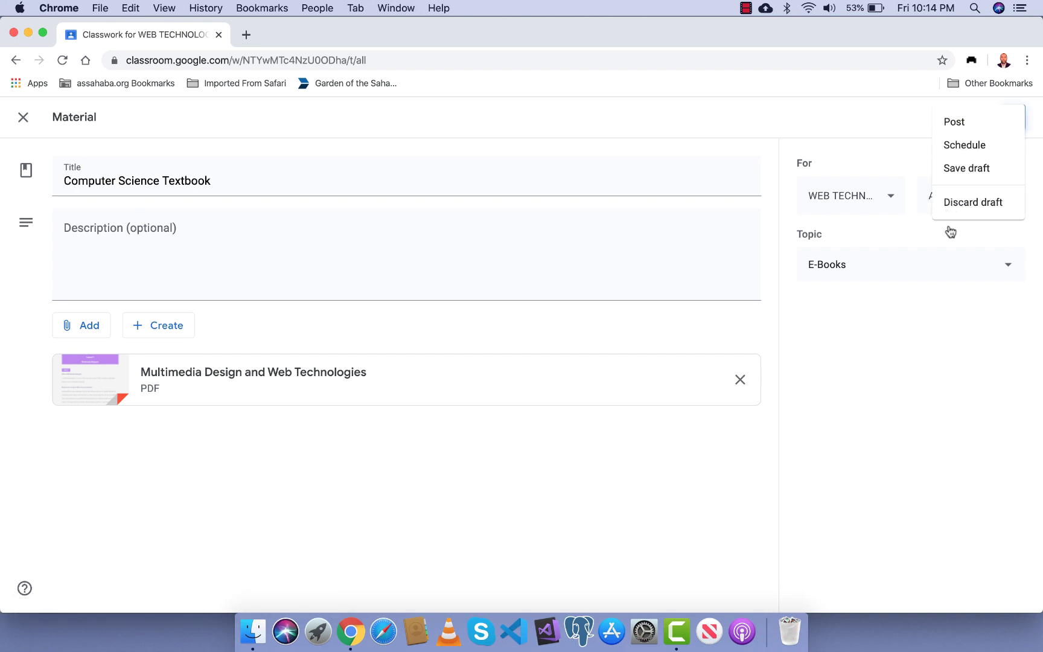
{"action": "left_click", "coordinate": [933, 329]}
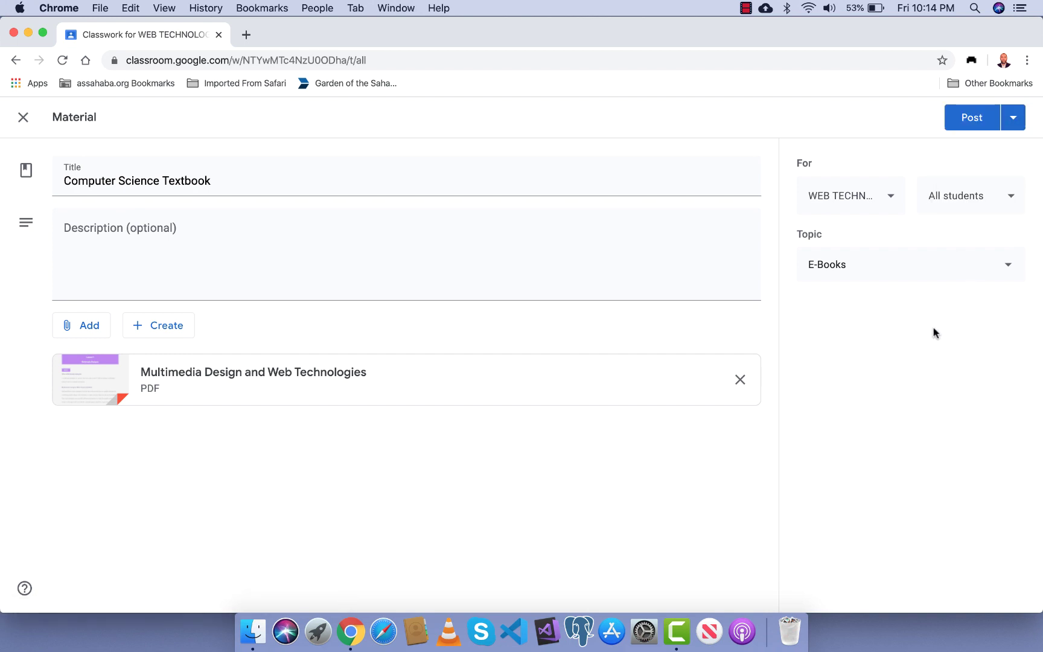
{"action": "left_click", "coordinate": [965, 125]}
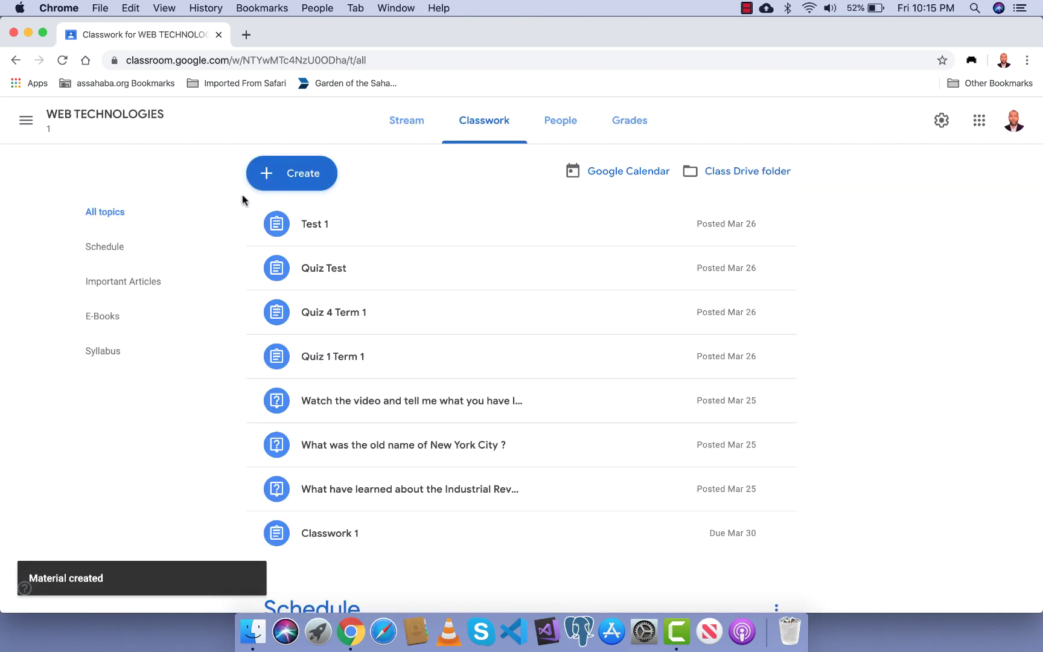
- Create another class material titled "HTML Articles"
{"action": "left_click", "coordinate": [265, 174]}
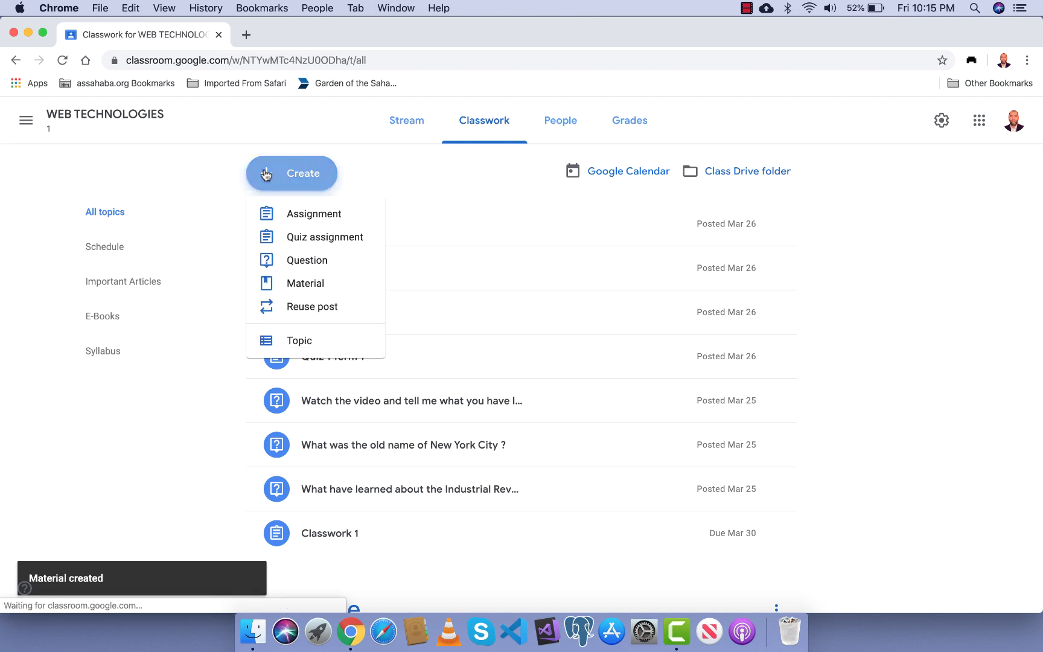
{"action": "left_click", "coordinate": [304, 286]}
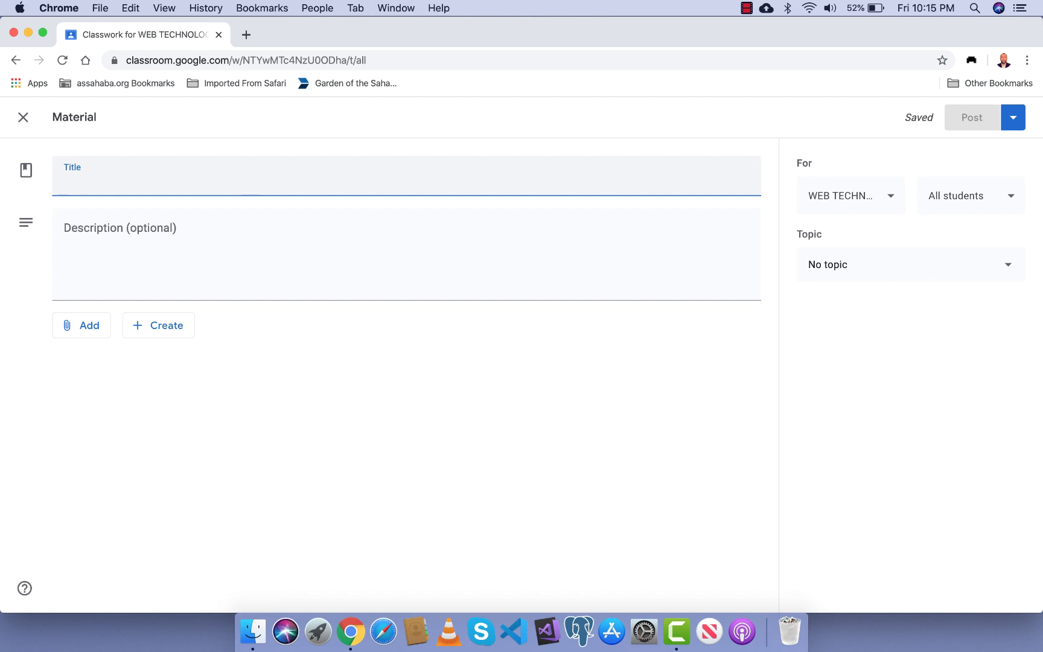
{"action": "type", "text": "HTM"}
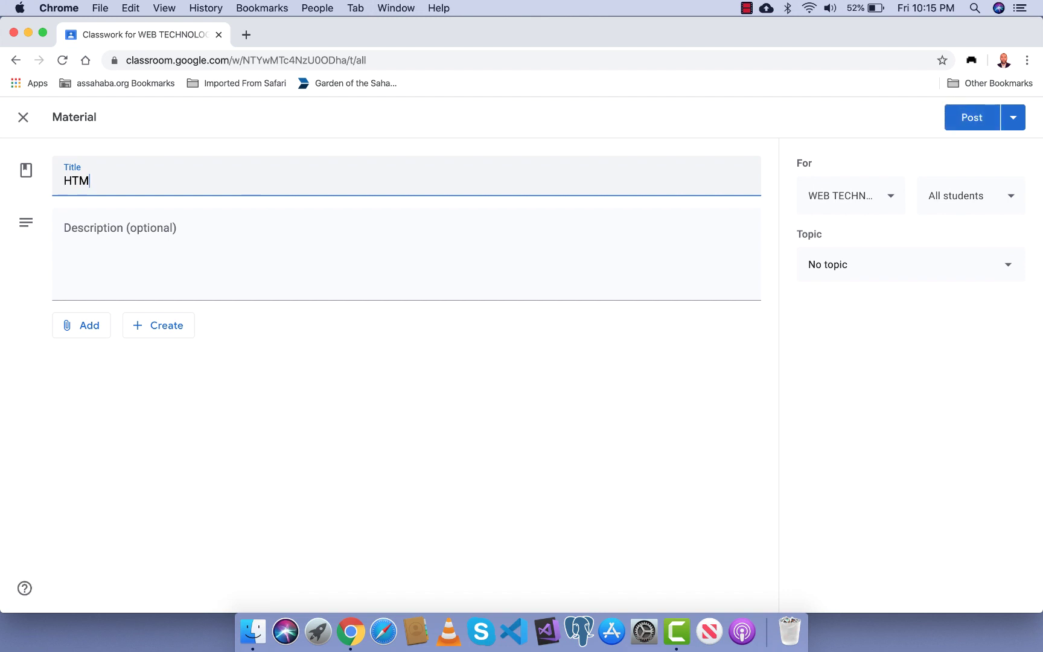
{"action": "type", "text": "L Articles"}
- Search Google for w3schools in a new browser tab, open the W3Schools website and copy its web address
{"action": "left_click", "coordinate": [246, 36]}
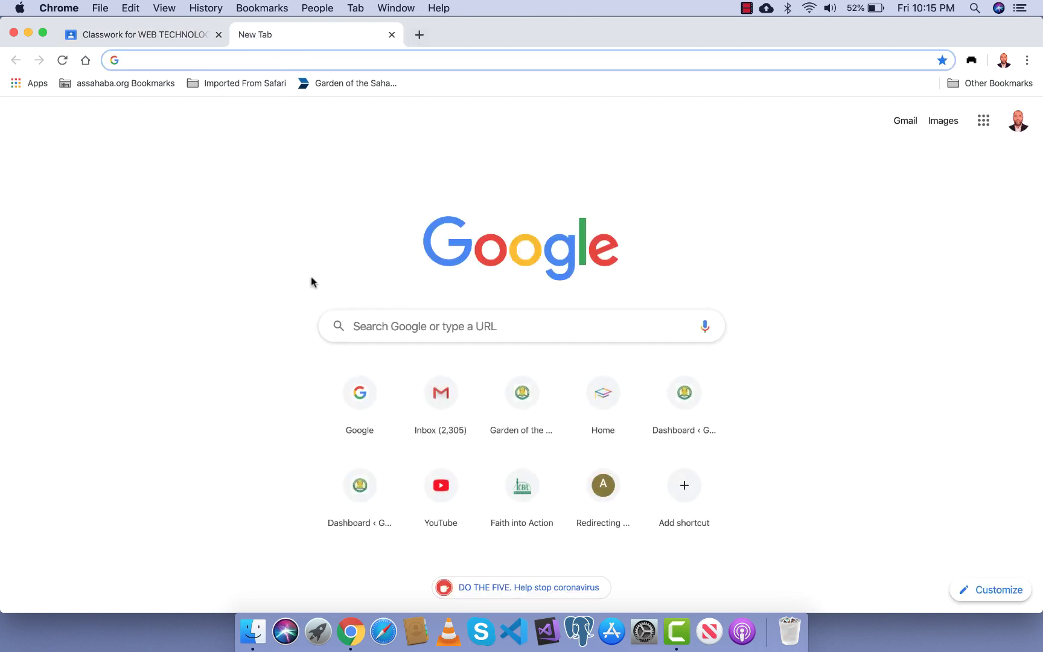
{"action": "left_click", "coordinate": [349, 379]}
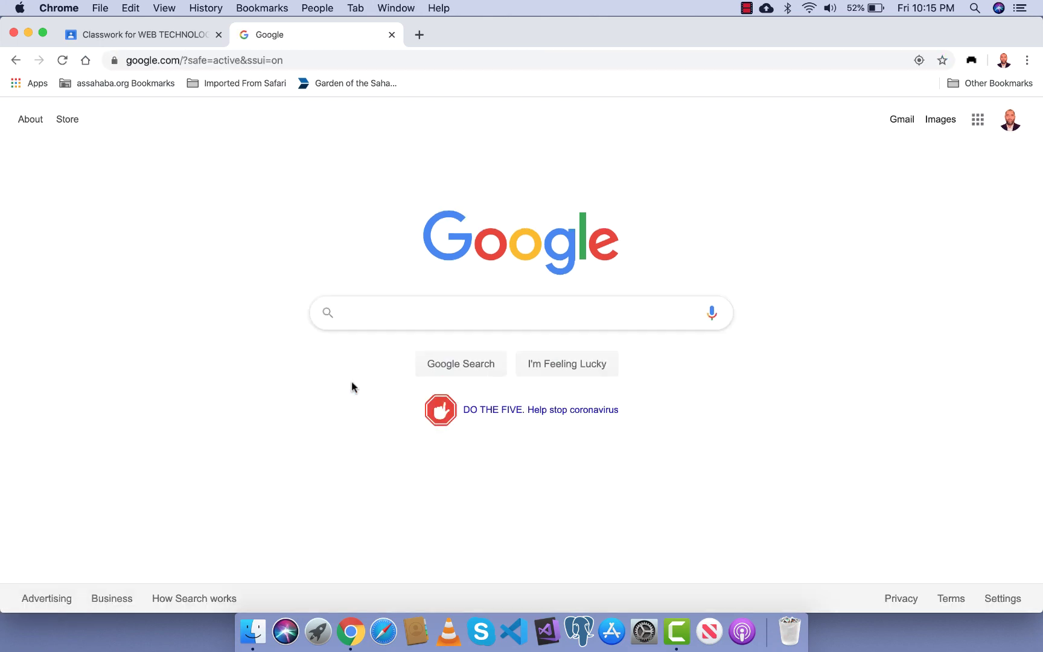
{"action": "type", "text": "w3"}
{"action": "left_click", "coordinate": [393, 342]}
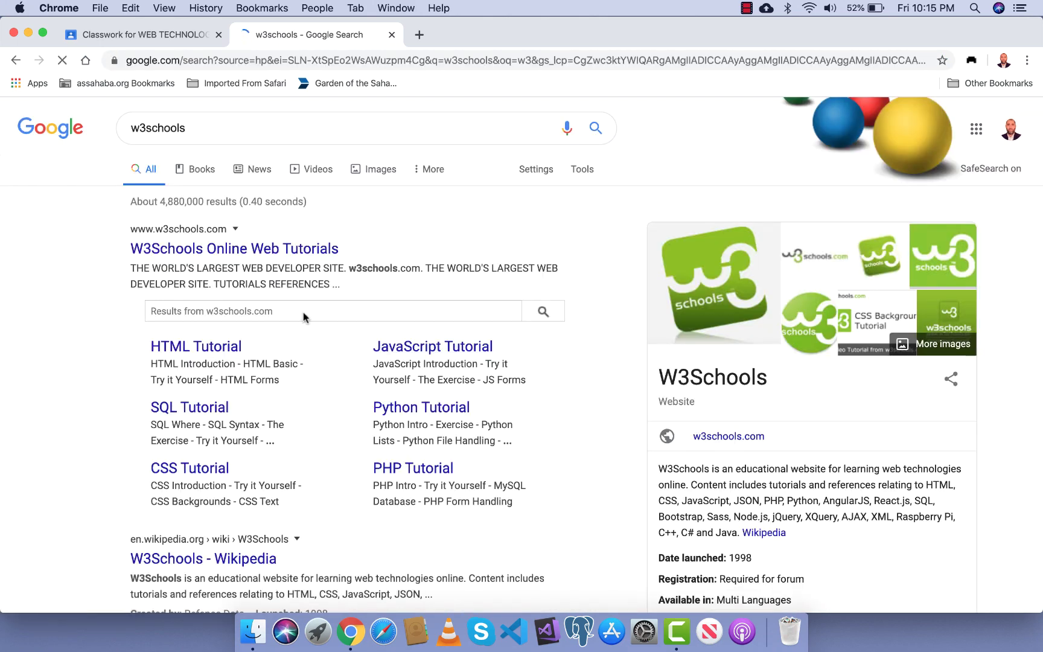
{"action": "left_click", "coordinate": [304, 252]}
{"action": "left_click", "coordinate": [375, 64]}
{"action": "key", "text": "super+c"}
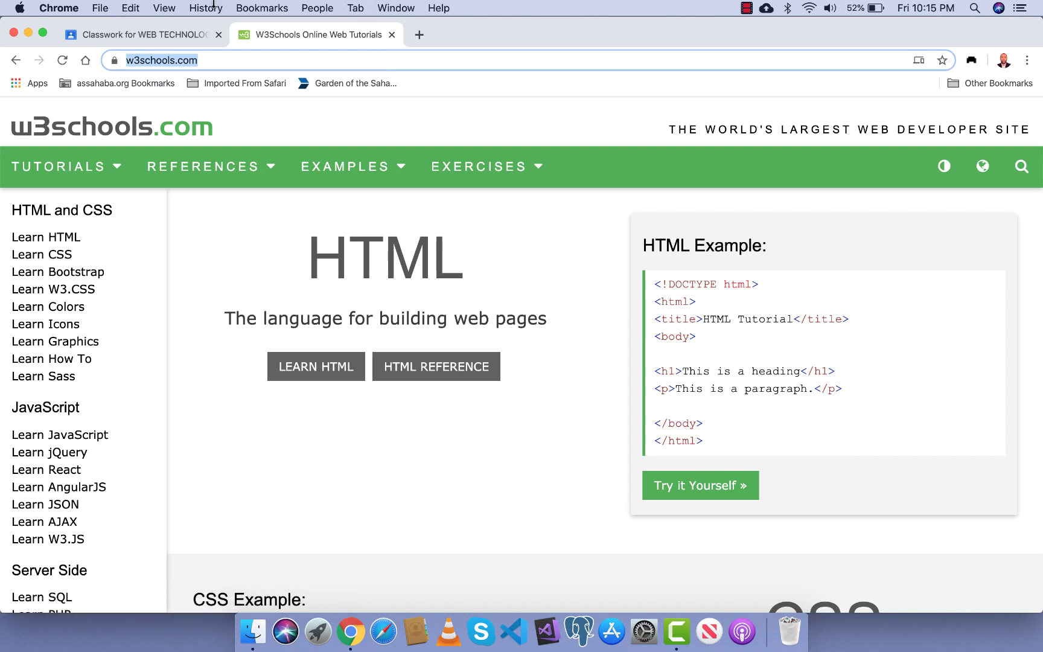
{"action": "left_click", "coordinate": [157, 32]}
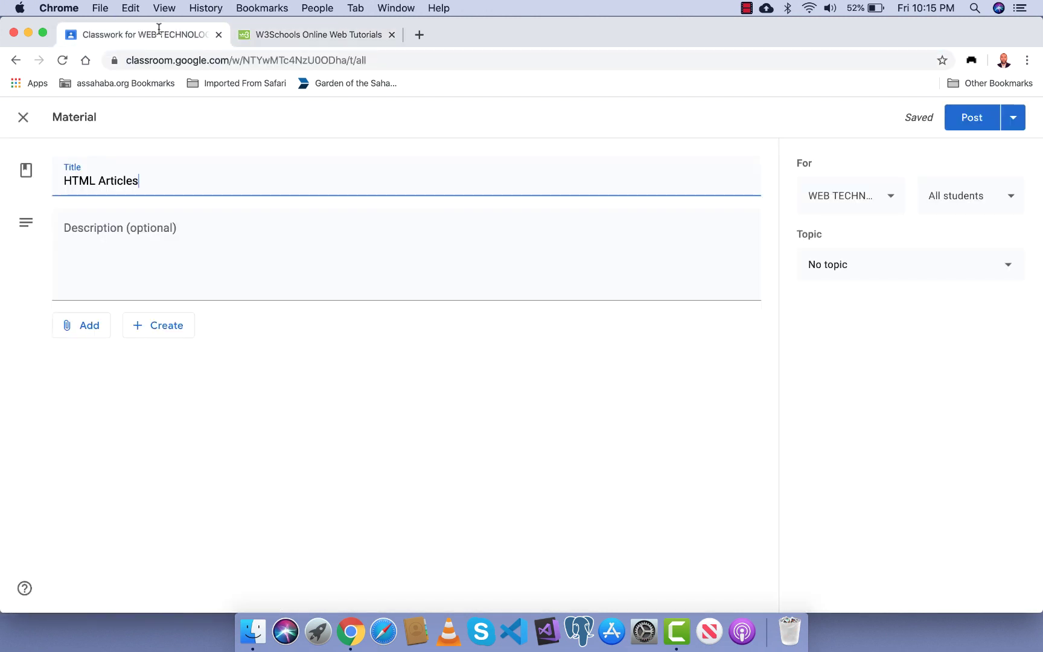
{"action": "left_click", "coordinate": [87, 329]}
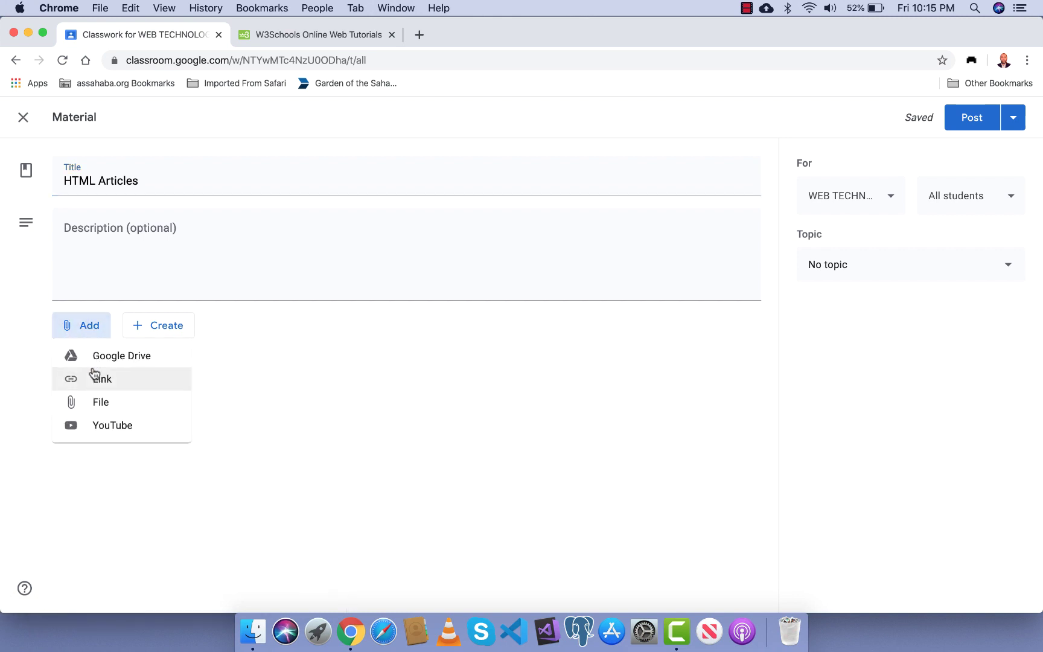
{"action": "left_click", "coordinate": [121, 383]}
{"action": "key", "text": "super+v"}
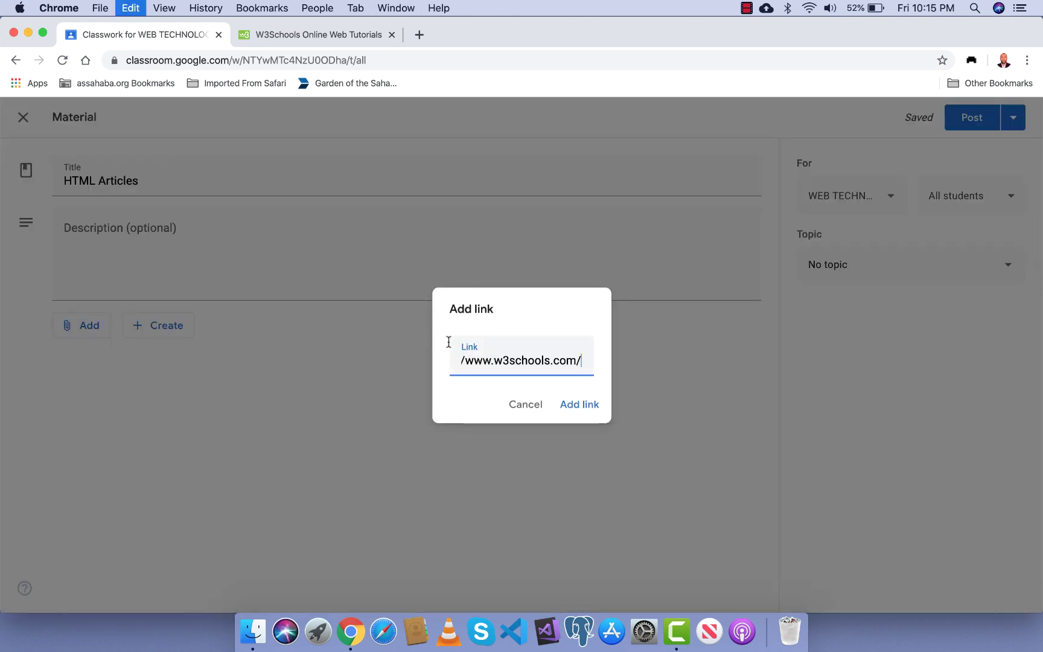
{"action": "left_click", "coordinate": [575, 411]}
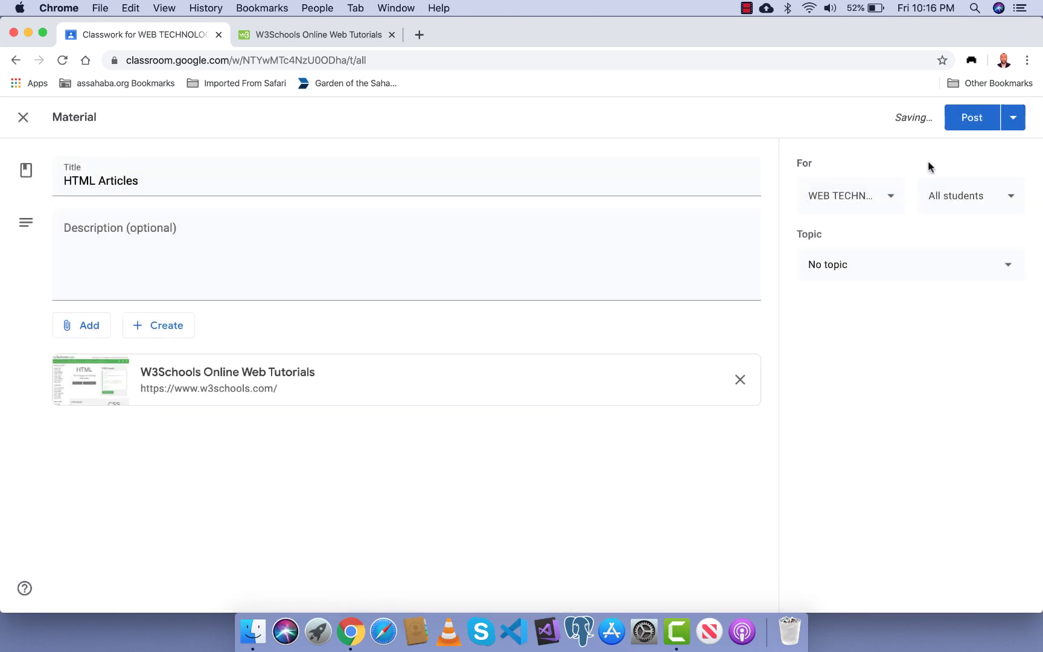
- Assign the HTML Articles material to the Important Articles topic and post it to the class
{"action": "left_click", "coordinate": [1005, 267]}
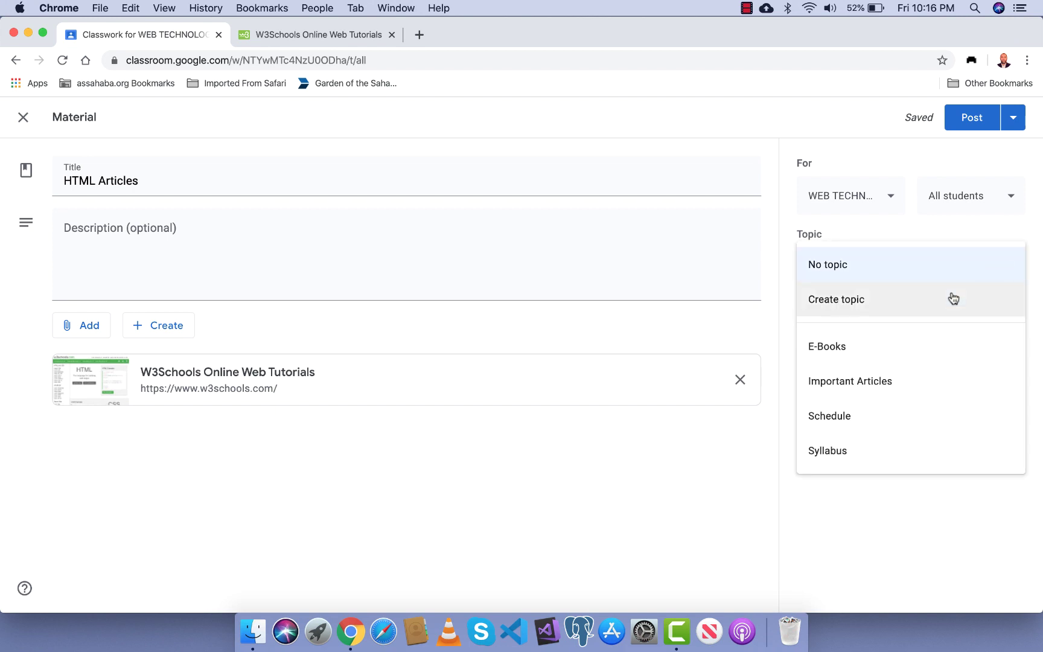
{"action": "left_click", "coordinate": [844, 386]}
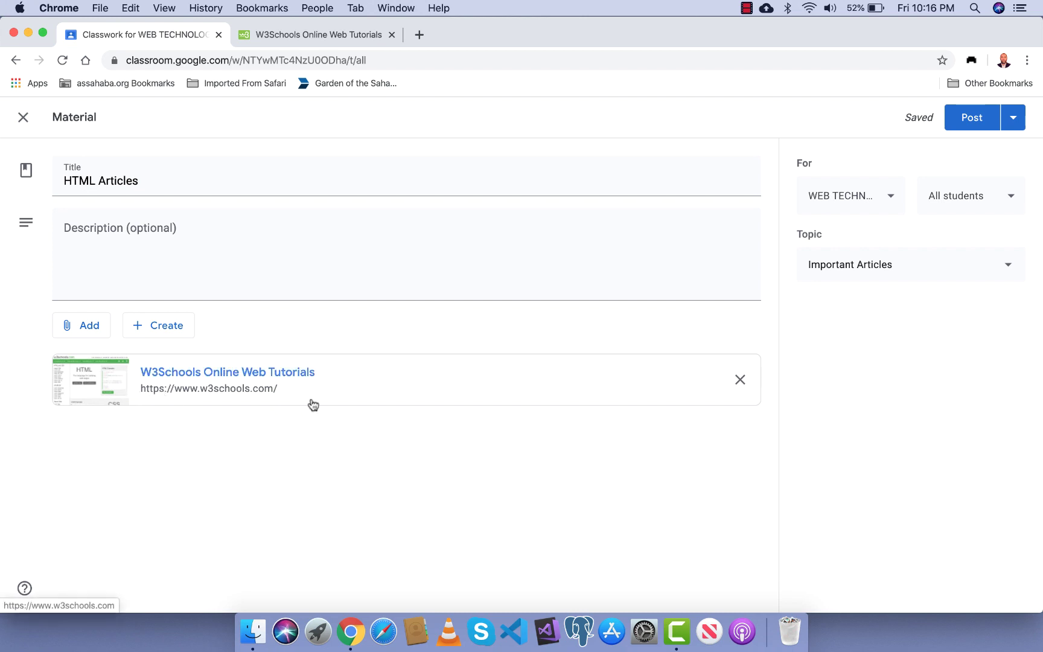
{"action": "left_click", "coordinate": [971, 118]}
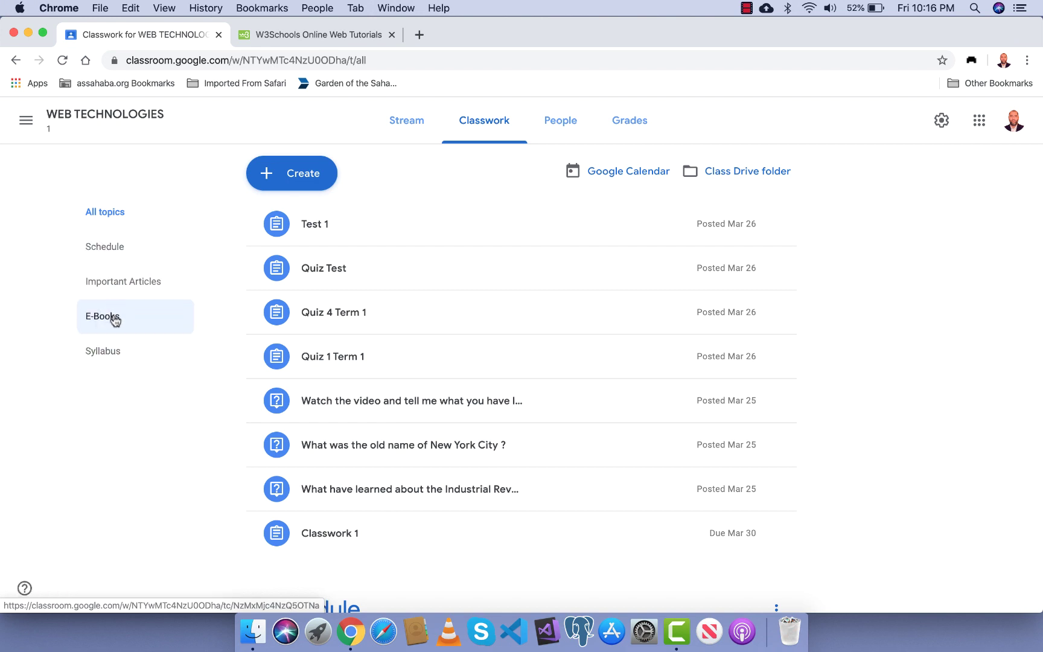
- Review the posts under the Syllabus, E-Books, Important Articles and Schedule topics
{"action": "left_click", "coordinate": [106, 360]}
{"action": "left_click", "coordinate": [105, 331]}
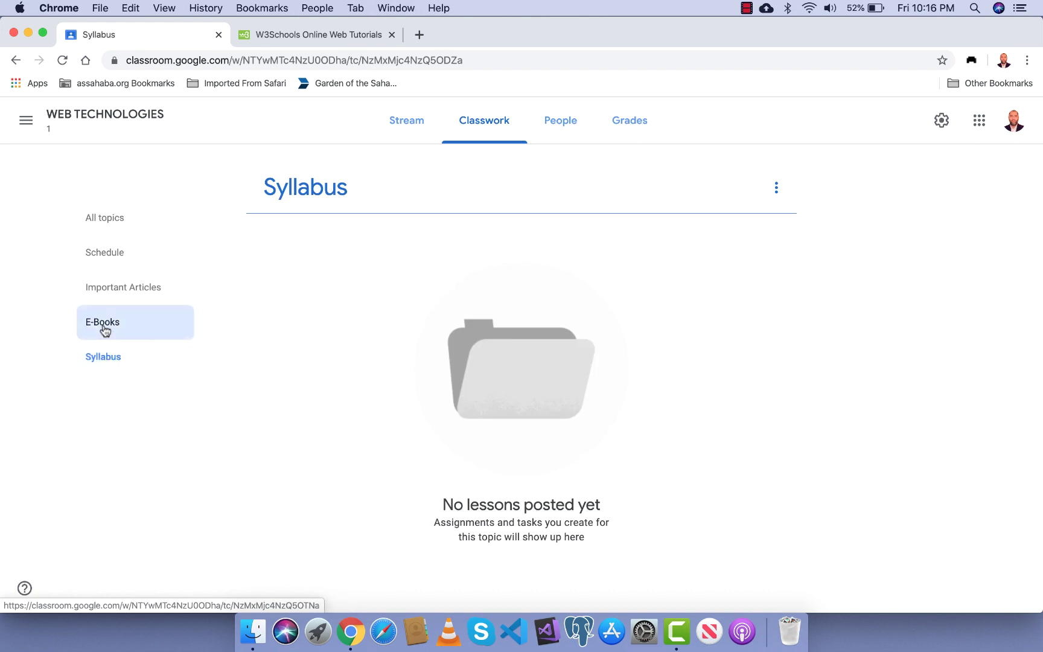
{"action": "left_click", "coordinate": [113, 294]}
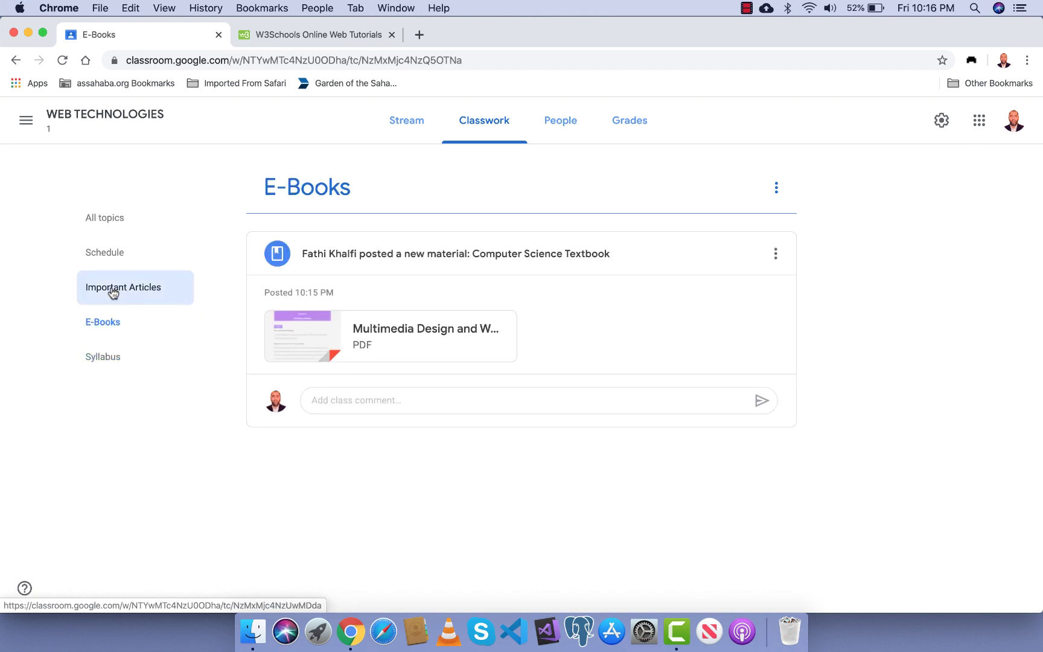
{"action": "left_click", "coordinate": [104, 256]}
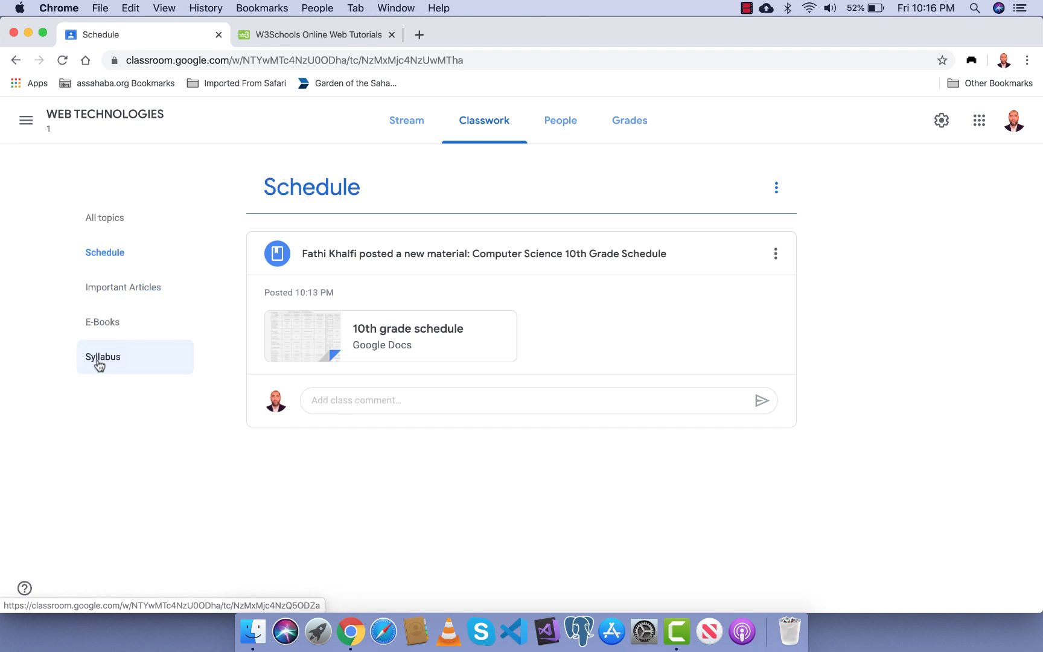